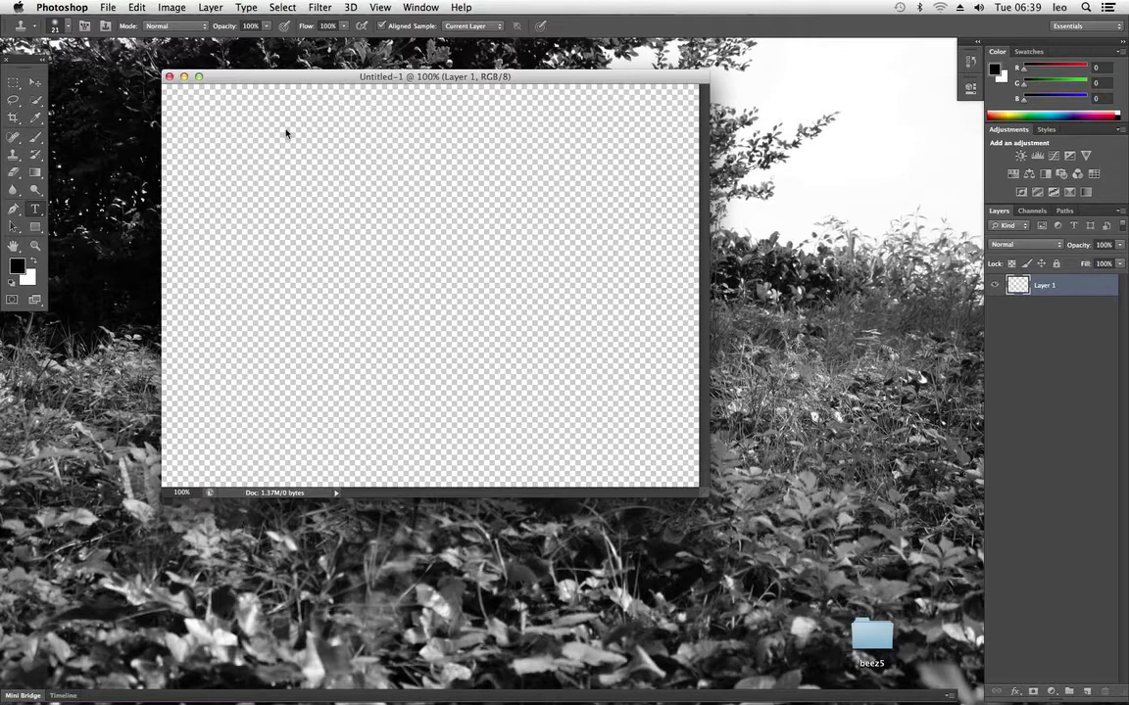
Add a text box in the upper part of the canvas reading "hello there !" and set its font size to 60 pt
{"action": "key", "text": "t"}
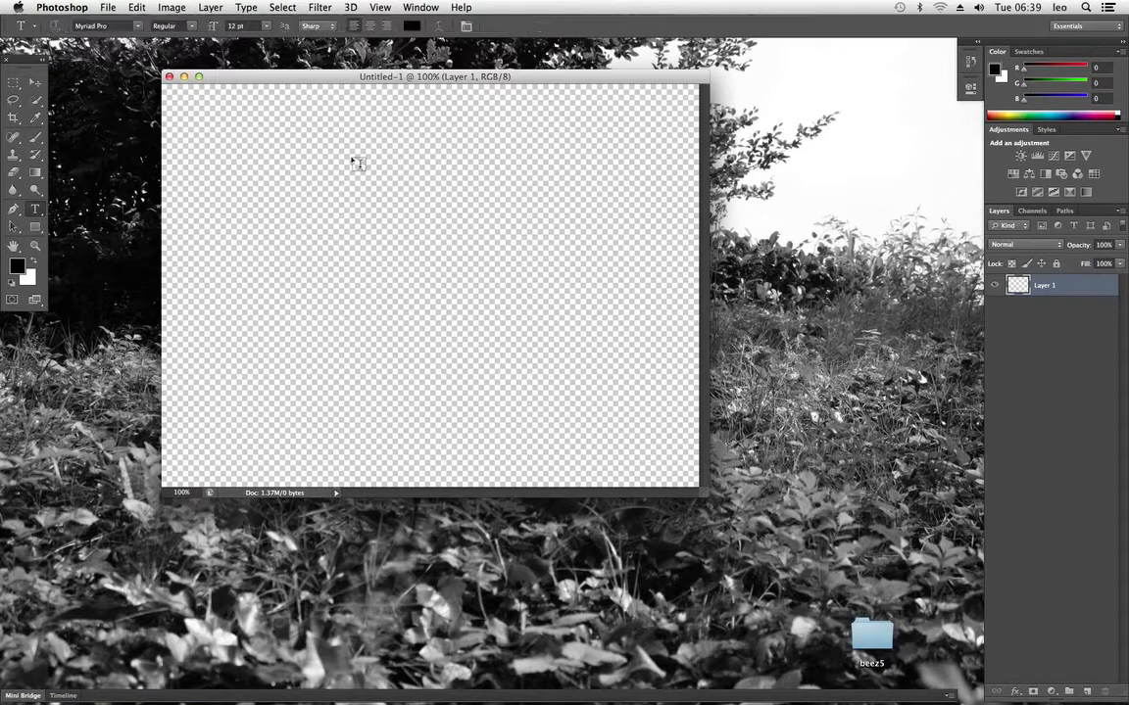
{"action": "left_click_drag", "start_coordinate": [291, 145], "coordinate": [350, 179]}
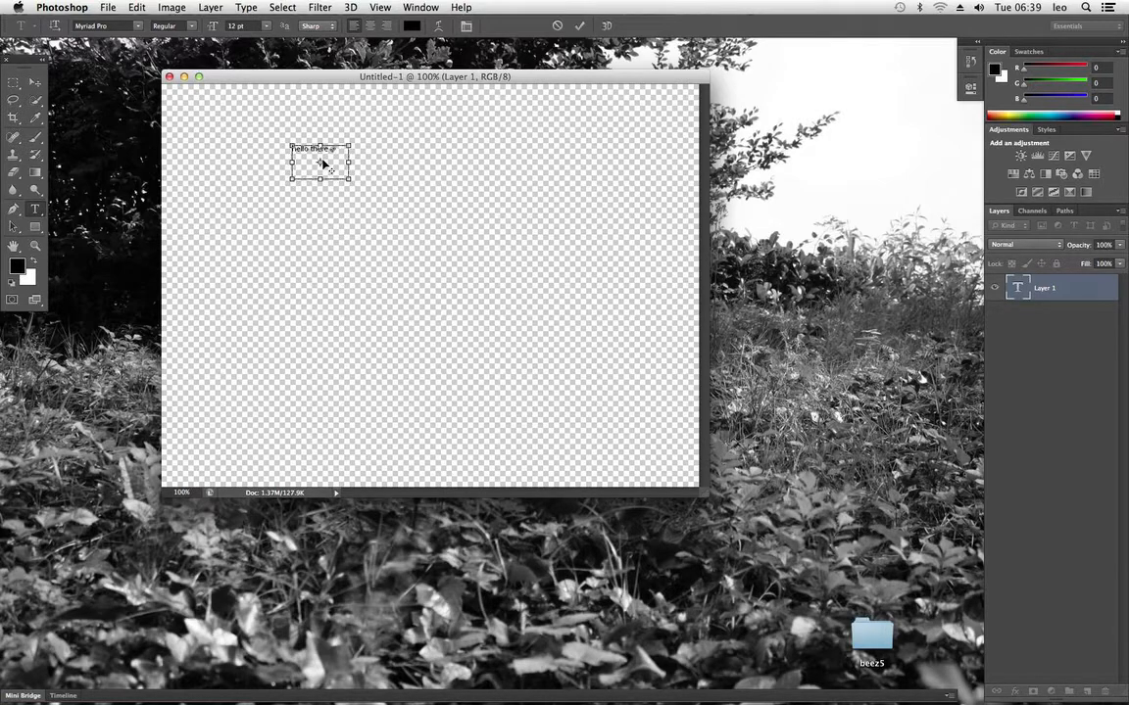
{"action": "key", "text": "super+a"}
{"action": "left_click", "coordinate": [264, 27]}
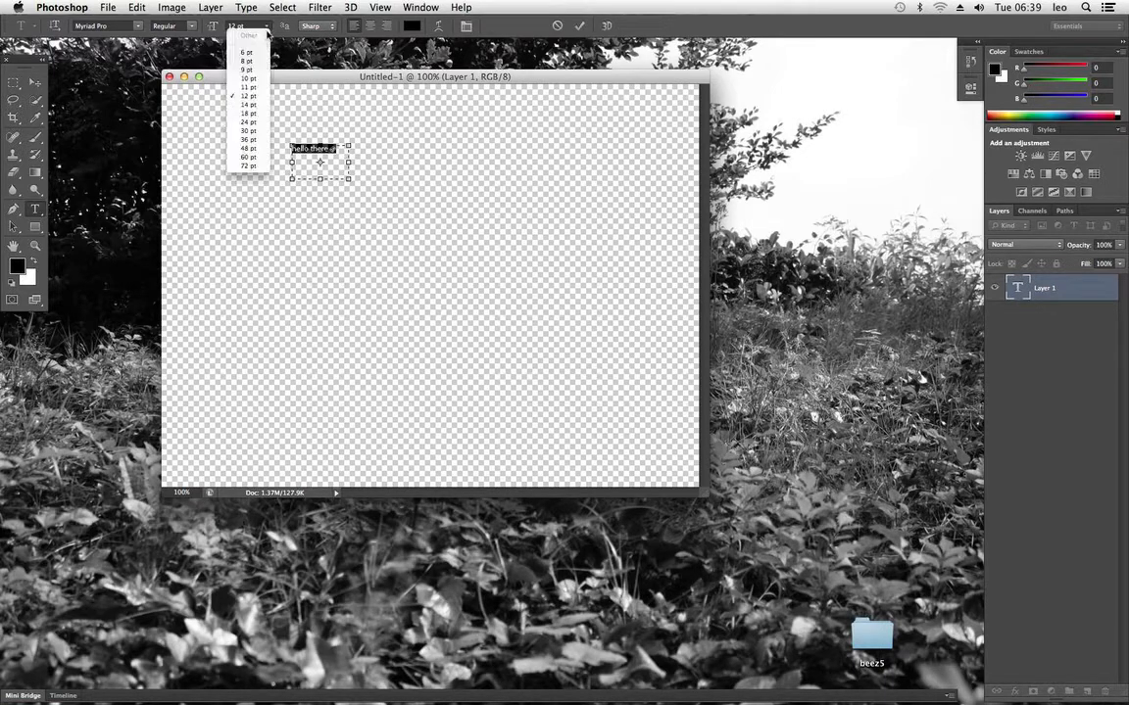
{"action": "left_click", "coordinate": [249, 156]}
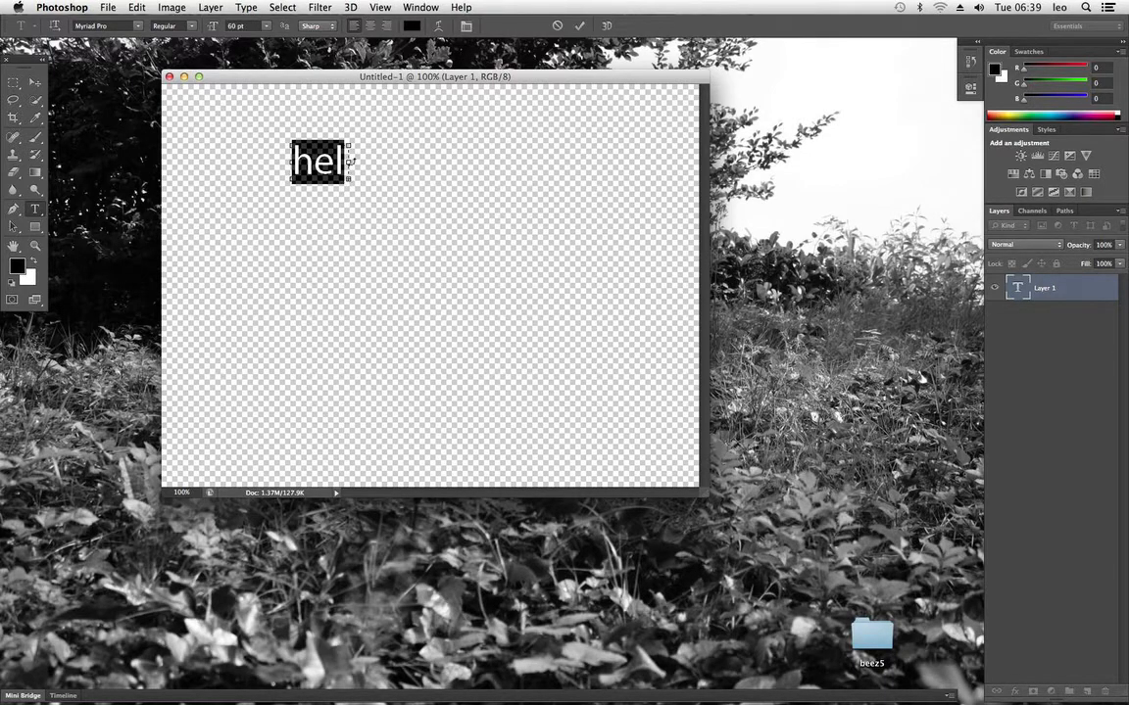
{"action": "left_click", "coordinate": [273, 163]}
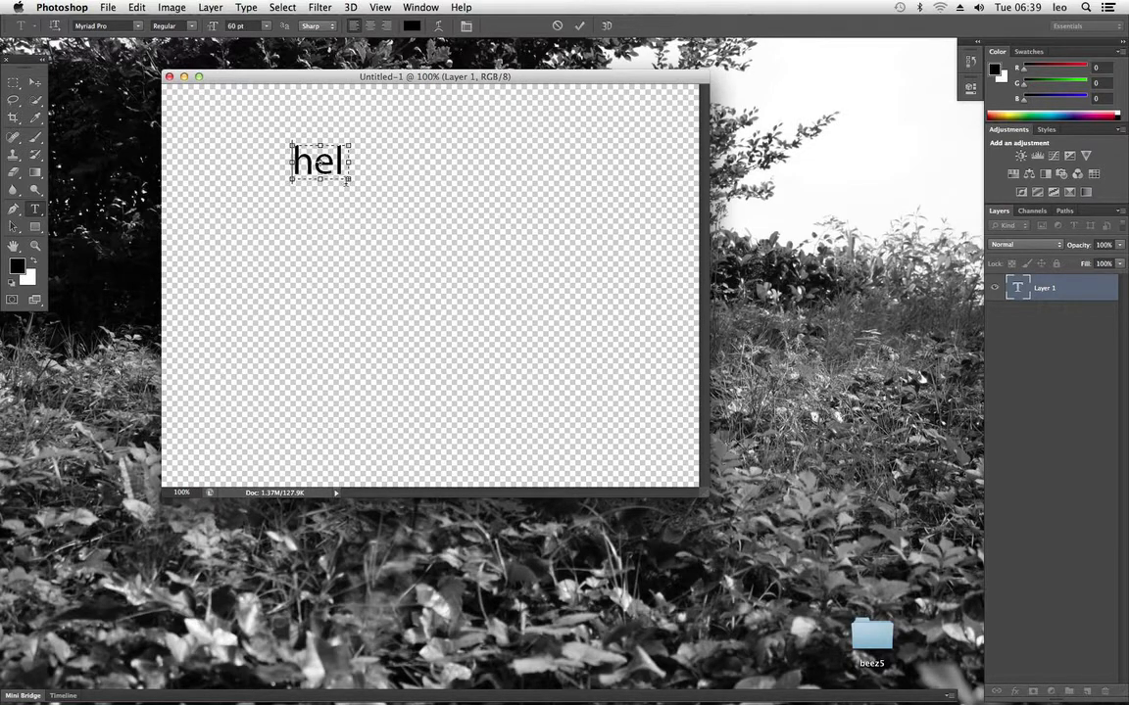
Resize the text box to fit the whole phrase "hello there !" and move the text slightly down
{"action": "left_click_drag", "start_coordinate": [345, 181], "coordinate": [609, 308]}
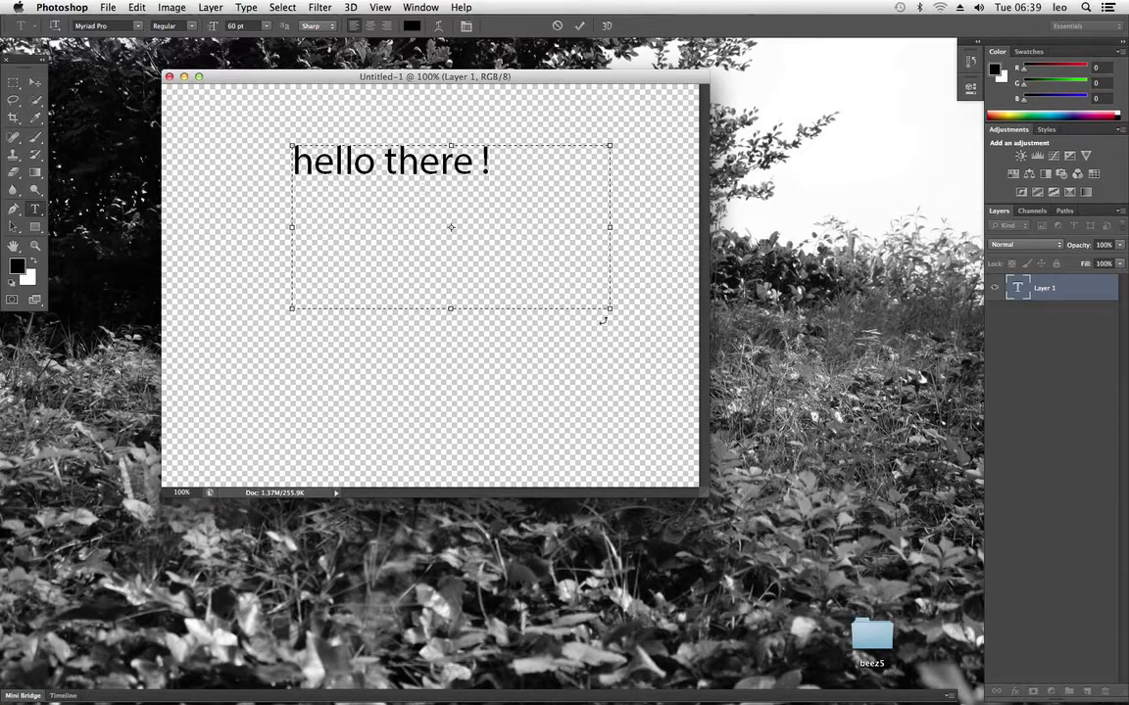
{"action": "left_click_drag", "start_coordinate": [609, 310], "coordinate": [511, 198]}
{"action": "left_click", "coordinate": [443, 185]}
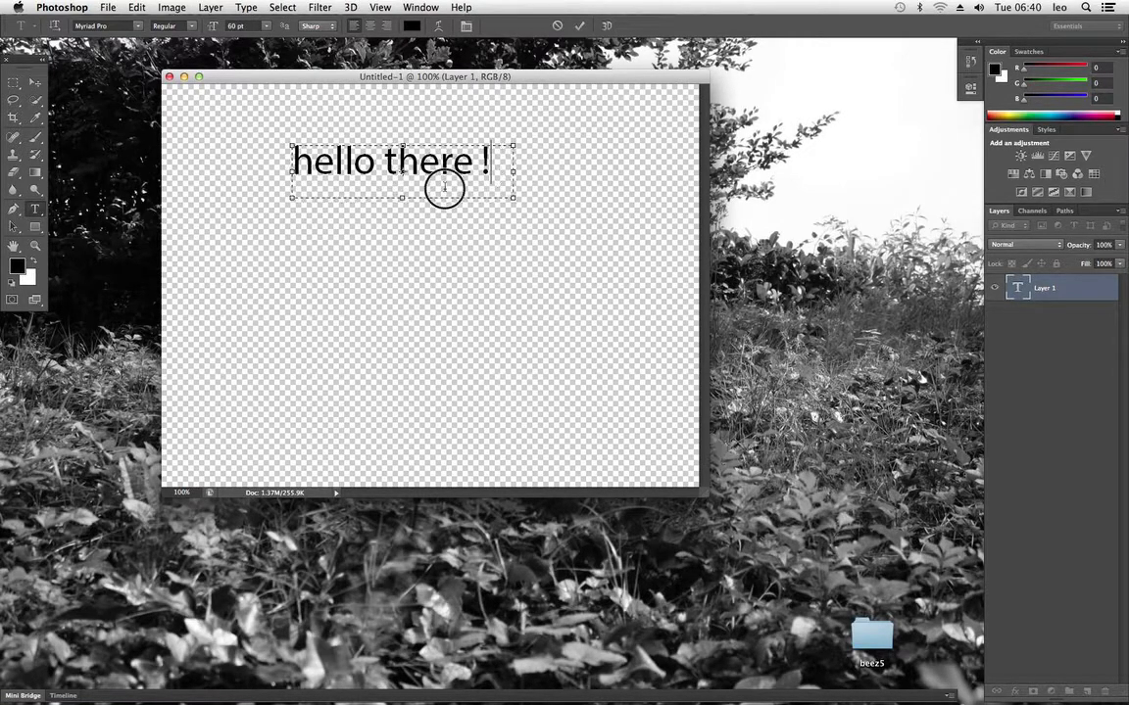
{"action": "left_click", "coordinate": [34, 85]}
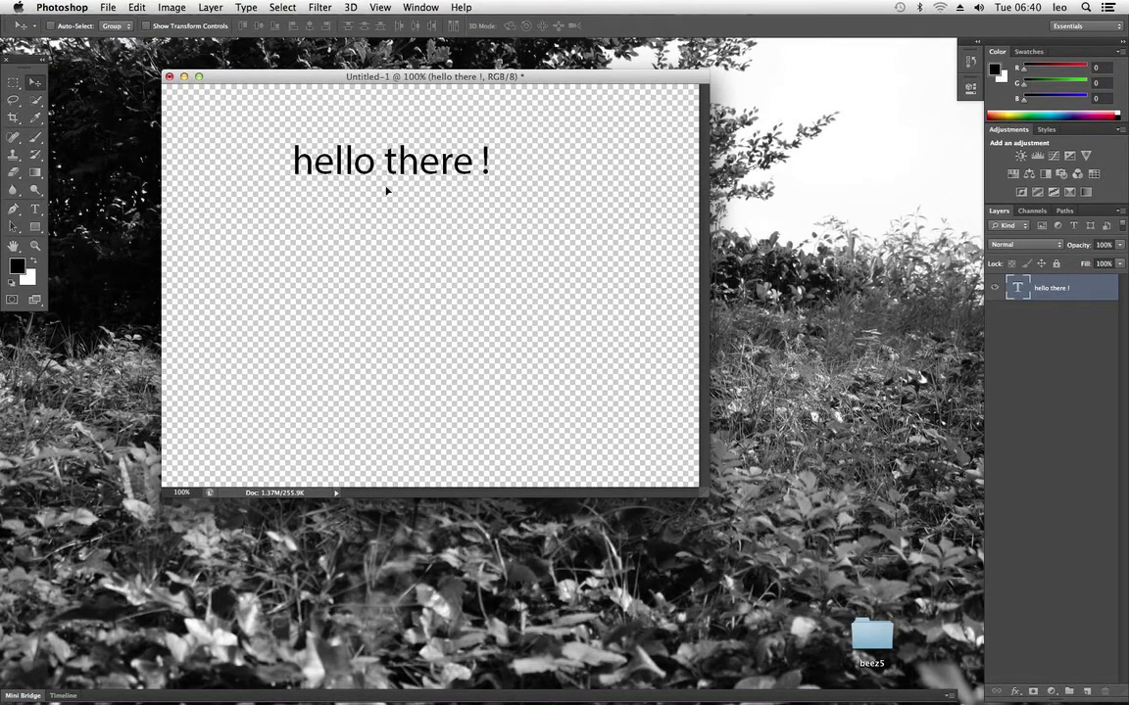
{"action": "left_click_drag", "start_coordinate": [406, 159], "coordinate": [408, 183]}
Open the "hello there !" layer in the Liquify filter, rasterizing the type
{"action": "left_click", "coordinate": [137, 7]}
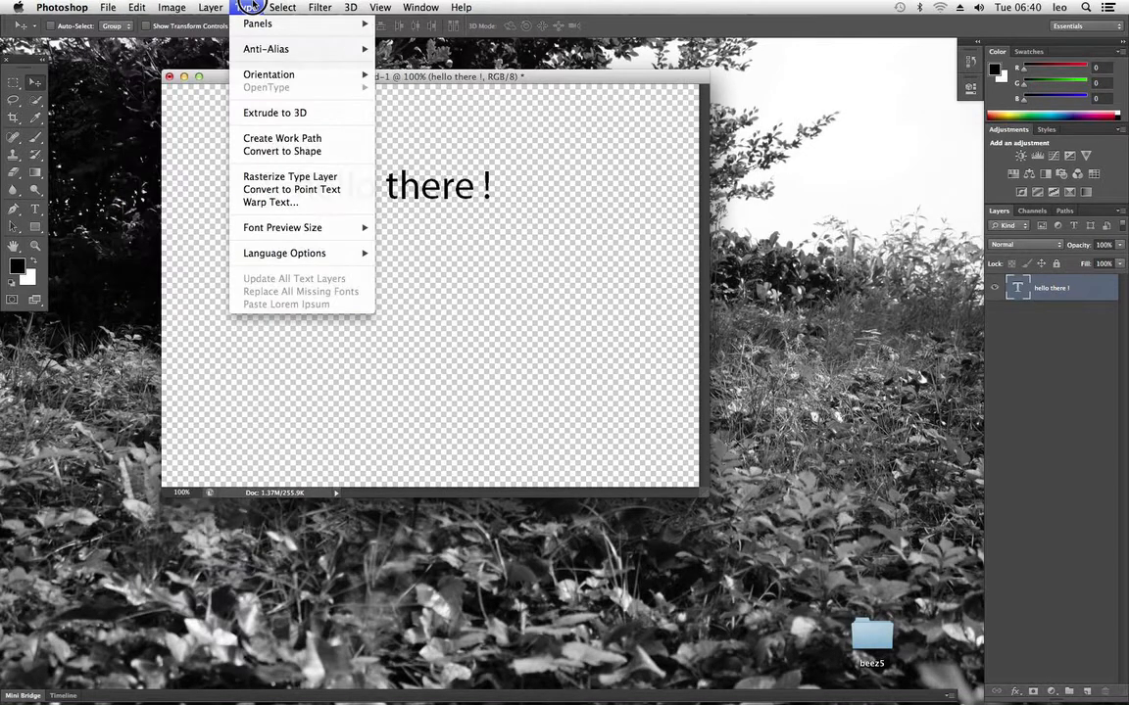
{"action": "mouse_move", "coordinate": [321, 8]}
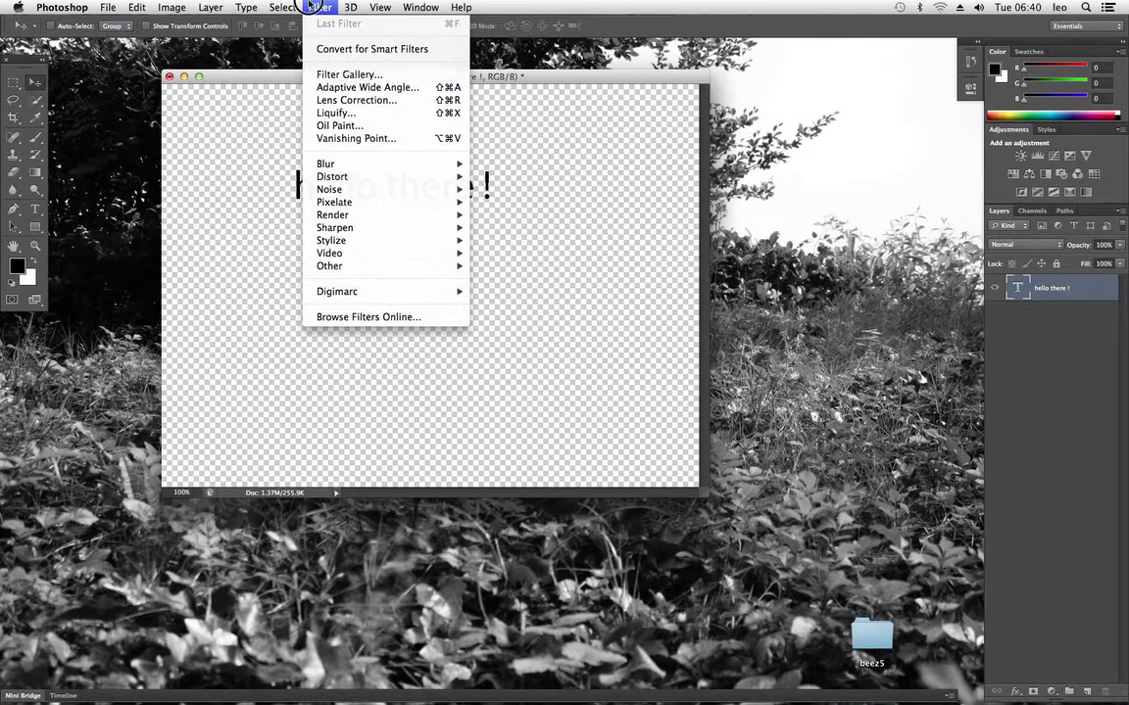
{"action": "left_click", "coordinate": [358, 114]}
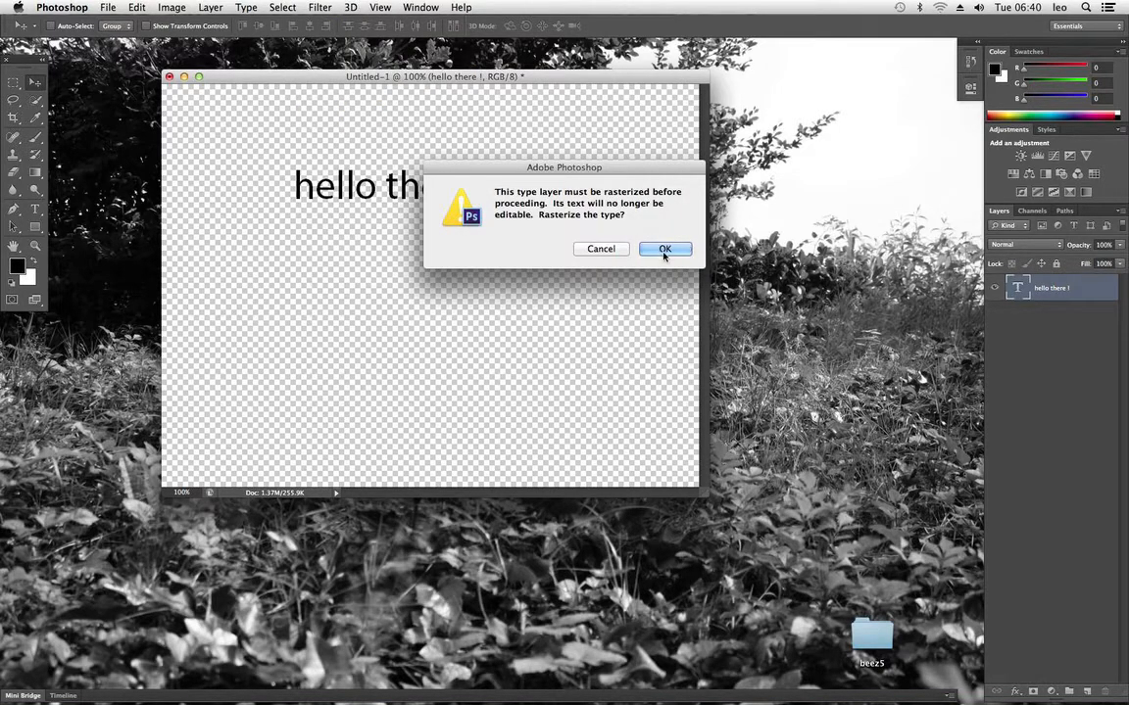
{"action": "left_click", "coordinate": [664, 250]}
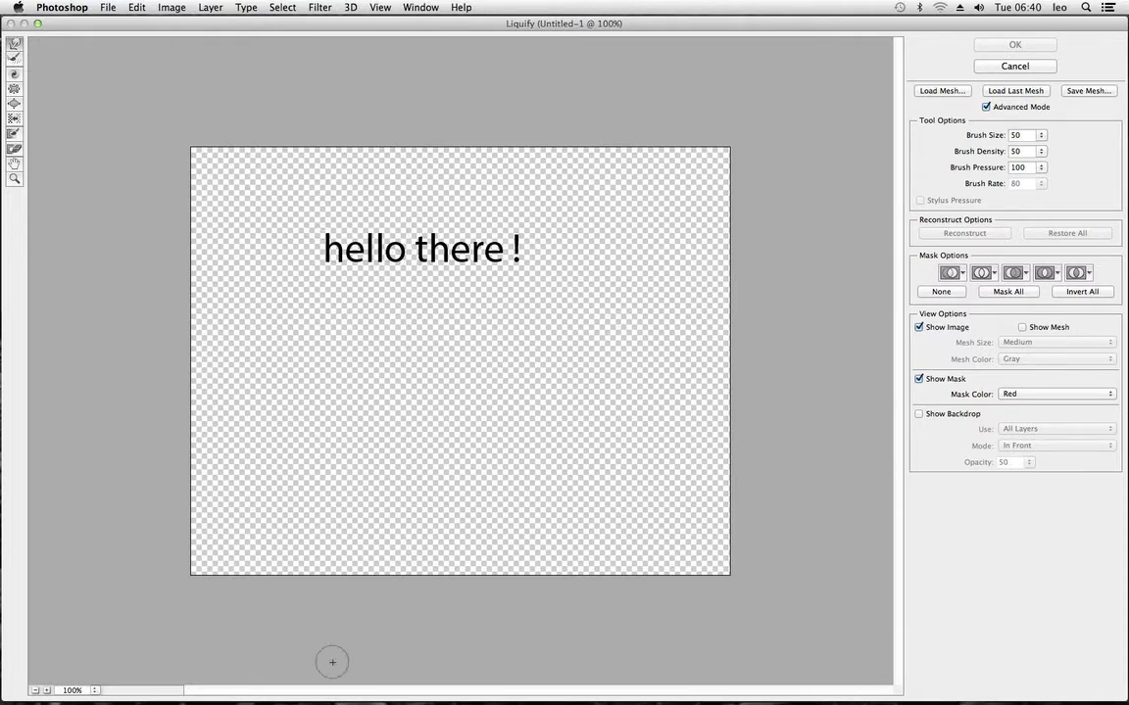
Warp letters across "hello there !" with the Forward Warp tool, stretching the stem of the h in "there" far upward
{"action": "left_click", "coordinate": [95, 691]}
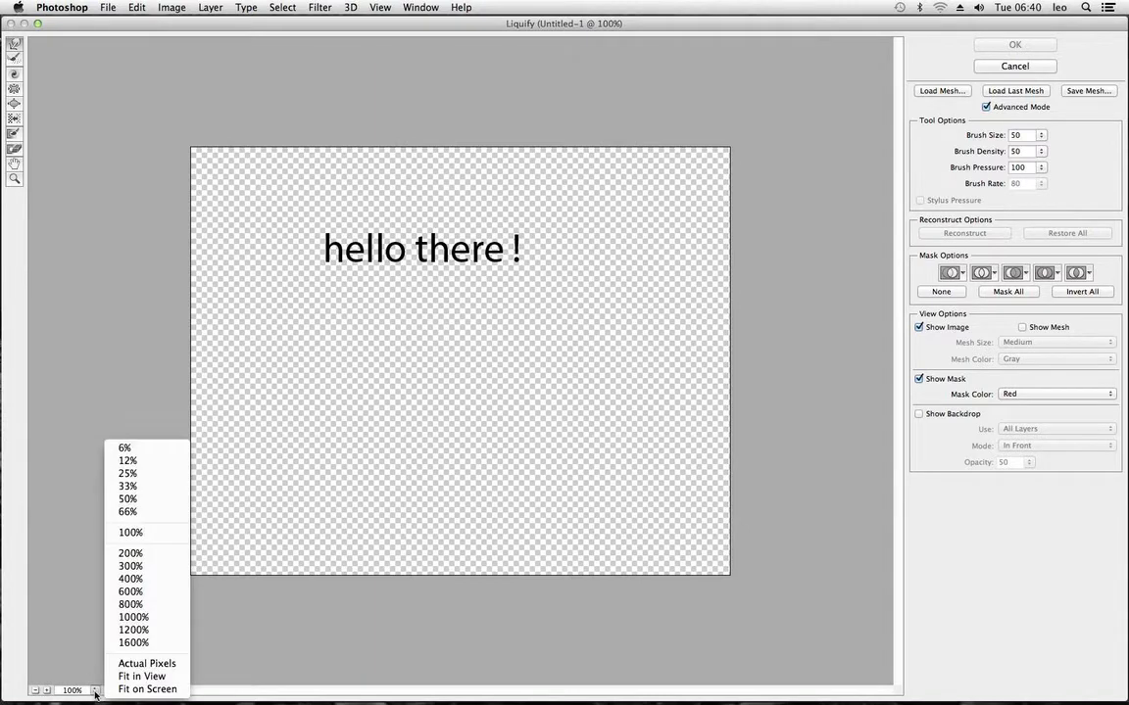
{"action": "left_click", "coordinate": [164, 568]}
{"action": "scroll", "coordinate": [343, 436], "scroll_direction": "up", "scroll_amount": 5}
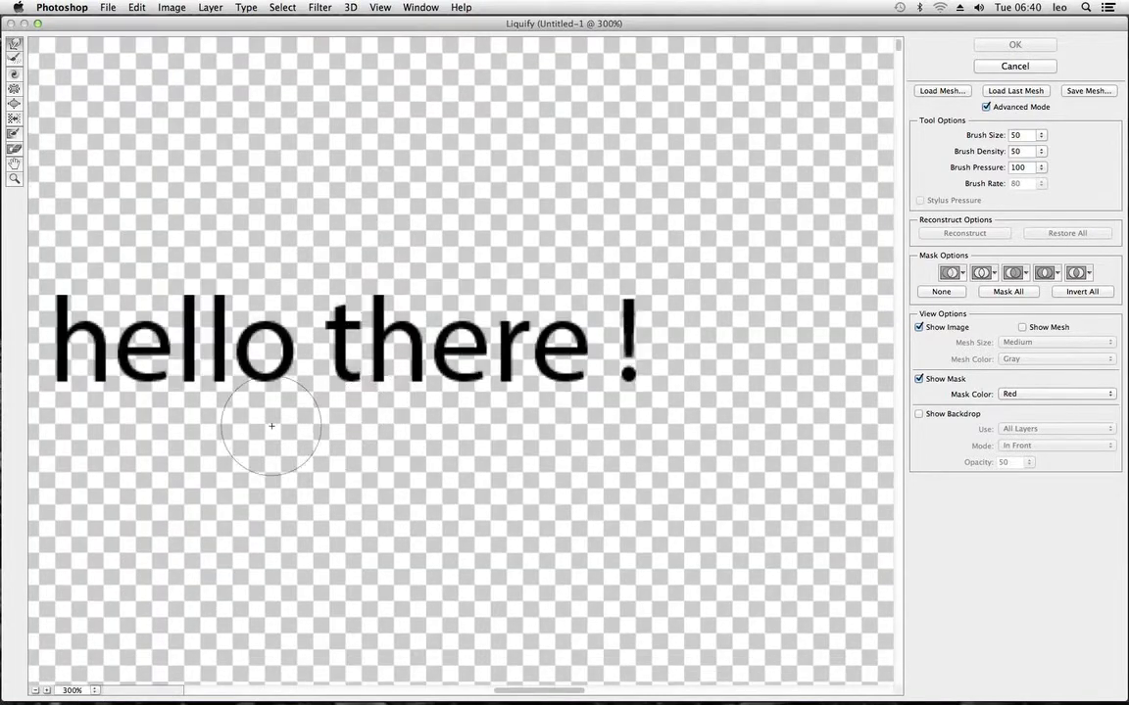
{"action": "mouse_move", "coordinate": [356, 30]}
{"action": "left_mouse_down"}
{"action": "mouse_move", "coordinate": [392, 27]}
{"action": "mouse_move", "coordinate": [332, 28]}
{"action": "left_mouse_up"}
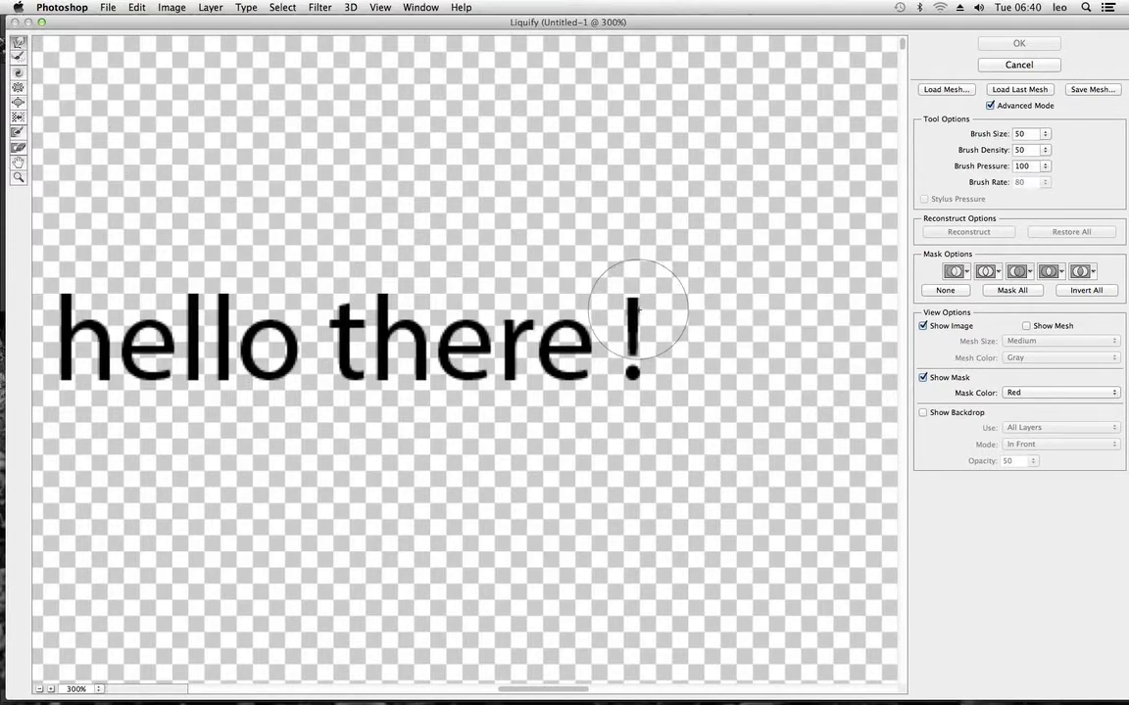
{"action": "left_click_drag", "start_coordinate": [639, 311], "coordinate": [642, 287]}
{"action": "mouse_move", "coordinate": [537, 353]}
{"action": "left_mouse_down"}
{"action": "mouse_move", "coordinate": [413, 353]}
{"action": "mouse_move", "coordinate": [428, 336]}
{"action": "mouse_move", "coordinate": [403, 352]}
{"action": "mouse_move", "coordinate": [436, 371]}
{"action": "left_mouse_up"}
{"action": "mouse_move", "coordinate": [216, 311]}
{"action": "left_mouse_down"}
{"action": "mouse_move", "coordinate": [210, 294]}
{"action": "mouse_move", "coordinate": [235, 284]}
{"action": "mouse_move", "coordinate": [220, 294]}
{"action": "mouse_move", "coordinate": [249, 305]}
{"action": "mouse_move", "coordinate": [231, 277]}
{"action": "left_mouse_up"}
{"action": "left_click_drag", "start_coordinate": [88, 331], "coordinate": [110, 308]}
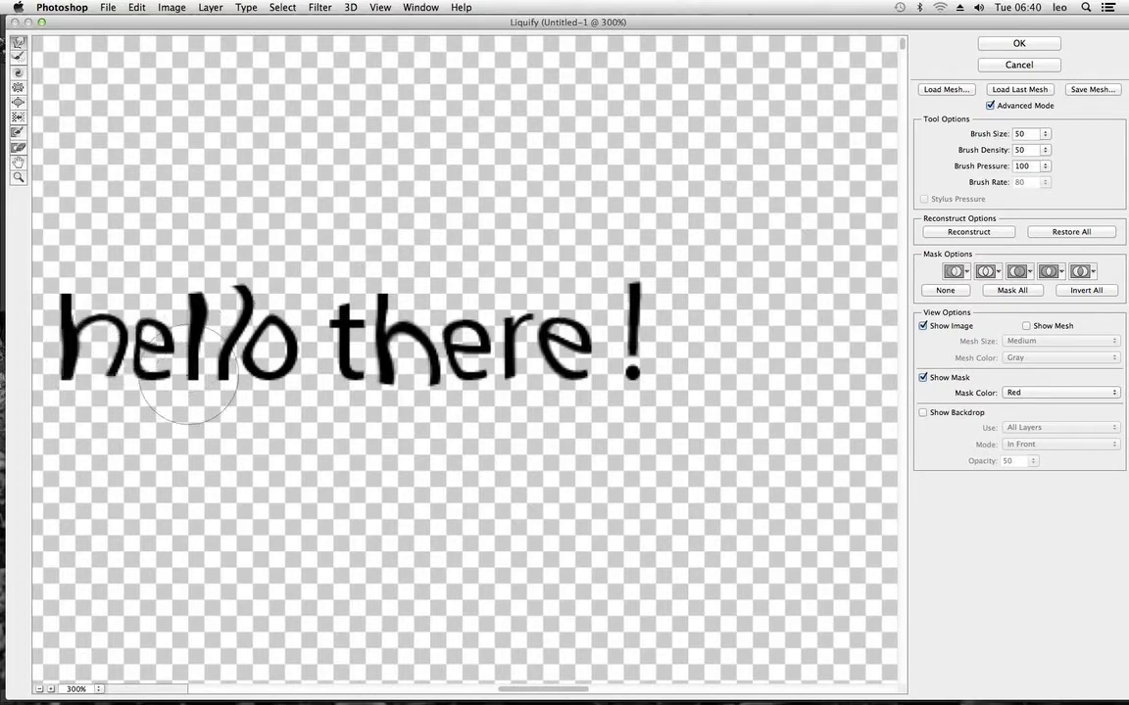
{"action": "left_click_drag", "start_coordinate": [263, 344], "coordinate": [250, 331]}
{"action": "left_click_drag", "start_coordinate": [504, 352], "coordinate": [489, 354]}
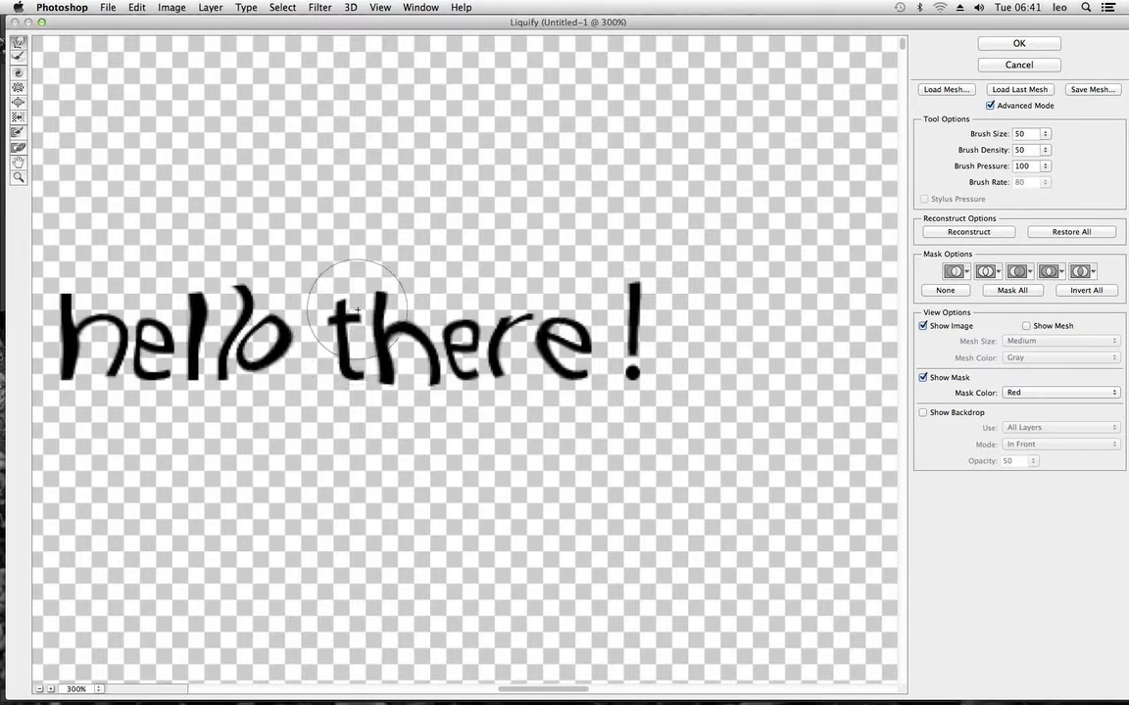
{"action": "mouse_move", "coordinate": [358, 311]}
{"action": "left_mouse_down"}
{"action": "mouse_move", "coordinate": [397, 301]}
{"action": "mouse_move", "coordinate": [415, 240]}
{"action": "mouse_move", "coordinate": [461, 201]}
{"action": "mouse_move", "coordinate": [486, 153]}
{"action": "mouse_move", "coordinate": [465, 158]}
{"action": "mouse_move", "coordinate": [386, 257]}
{"action": "mouse_move", "coordinate": [413, 199]}
{"action": "mouse_move", "coordinate": [379, 264]}
{"action": "mouse_move", "coordinate": [392, 179]}
{"action": "mouse_move", "coordinate": [391, 267]}
{"action": "mouse_move", "coordinate": [408, 250]}
{"action": "mouse_move", "coordinate": [410, 182]}
{"action": "mouse_move", "coordinate": [398, 209]}
{"action": "mouse_move", "coordinate": [398, 199]}
{"action": "mouse_move", "coordinate": [420, 150]}
{"action": "mouse_move", "coordinate": [403, 173]}
{"action": "mouse_move", "coordinate": [440, 116]}
{"action": "mouse_move", "coordinate": [462, 156]}
{"action": "left_mouse_up"}
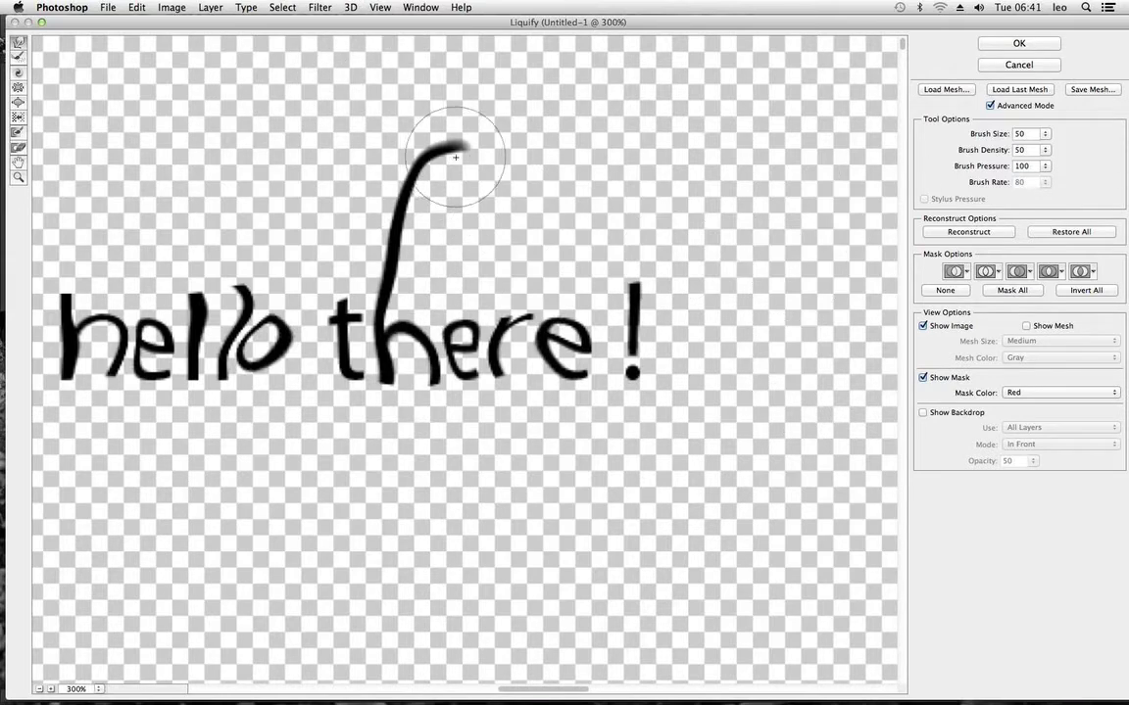
Brush over the distorted letters with the Reconstruct tool to bring them back towards their original shapes
{"action": "left_click", "coordinate": [19, 59]}
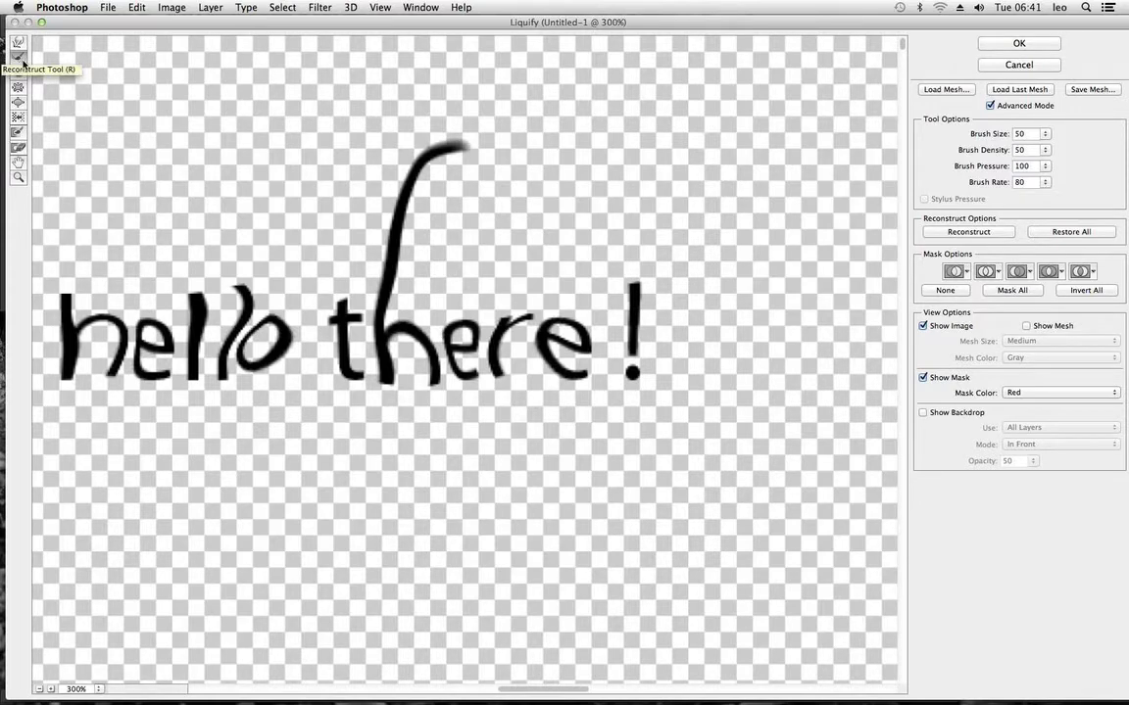
{"action": "mouse_move", "coordinate": [357, 176]}
{"action": "left_mouse_down"}
{"action": "mouse_move", "coordinate": [420, 123]}
{"action": "mouse_move", "coordinate": [436, 137]}
{"action": "mouse_move", "coordinate": [398, 194]}
{"action": "mouse_move", "coordinate": [329, 256]}
{"action": "mouse_move", "coordinate": [312, 318]}
{"action": "mouse_move", "coordinate": [327, 335]}
{"action": "mouse_move", "coordinate": [381, 352]}
{"action": "mouse_move", "coordinate": [505, 300]}
{"action": "mouse_move", "coordinate": [504, 356]}
{"action": "mouse_move", "coordinate": [578, 336]}
{"action": "left_mouse_up"}
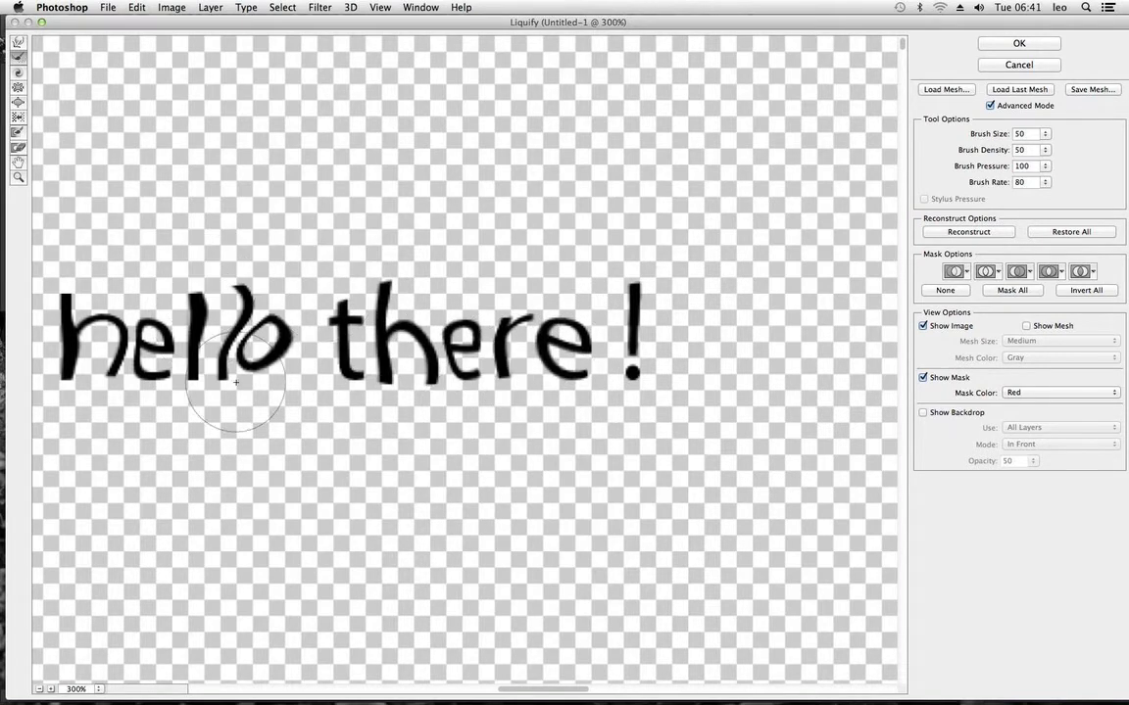
{"action": "mouse_move", "coordinate": [235, 382]}
{"action": "left_mouse_down"}
{"action": "mouse_move", "coordinate": [213, 338]}
{"action": "mouse_move", "coordinate": [223, 279]}
{"action": "mouse_move", "coordinate": [211, 279]}
{"action": "mouse_move", "coordinate": [238, 316]}
{"action": "mouse_move", "coordinate": [208, 292]}
{"action": "mouse_move", "coordinate": [173, 289]}
{"action": "mouse_move", "coordinate": [193, 329]}
{"action": "mouse_move", "coordinate": [215, 271]}
{"action": "mouse_move", "coordinate": [275, 357]}
{"action": "mouse_move", "coordinate": [250, 313]}
{"action": "mouse_move", "coordinate": [253, 356]}
{"action": "left_mouse_up"}
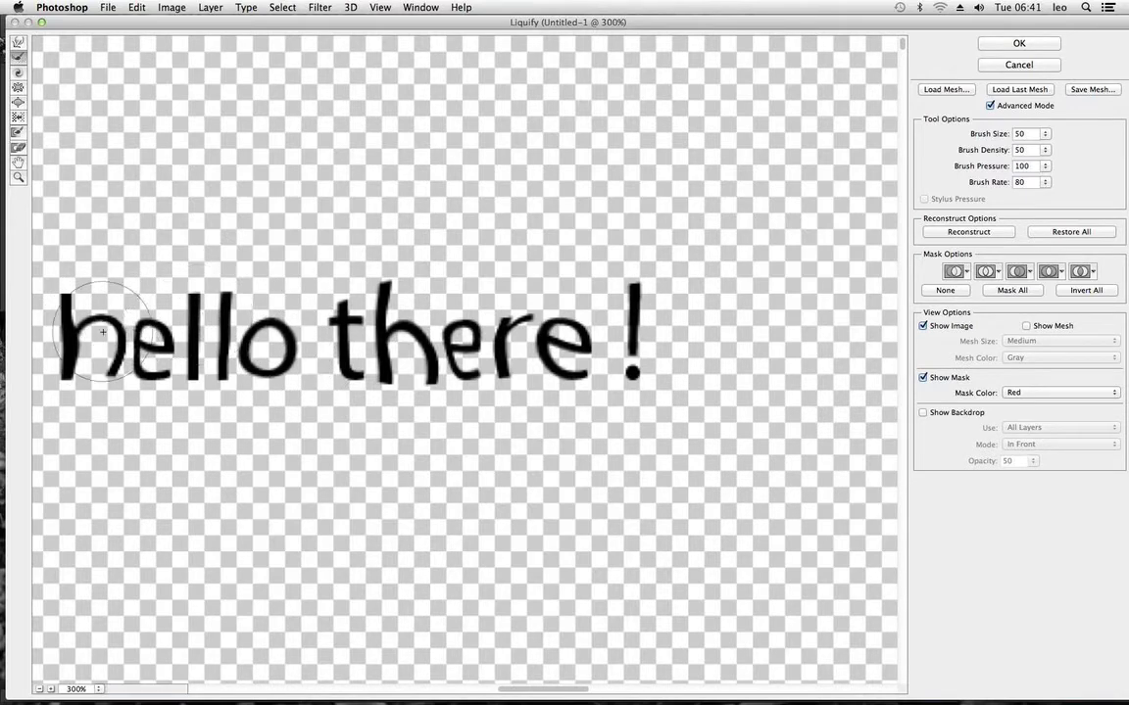
{"action": "mouse_move", "coordinate": [102, 333]}
{"action": "left_mouse_down"}
{"action": "mouse_move", "coordinate": [83, 294]}
{"action": "mouse_move", "coordinate": [68, 294]}
{"action": "mouse_move", "coordinate": [79, 279]}
{"action": "mouse_move", "coordinate": [83, 351]}
{"action": "mouse_move", "coordinate": [44, 294]}
{"action": "left_mouse_up"}
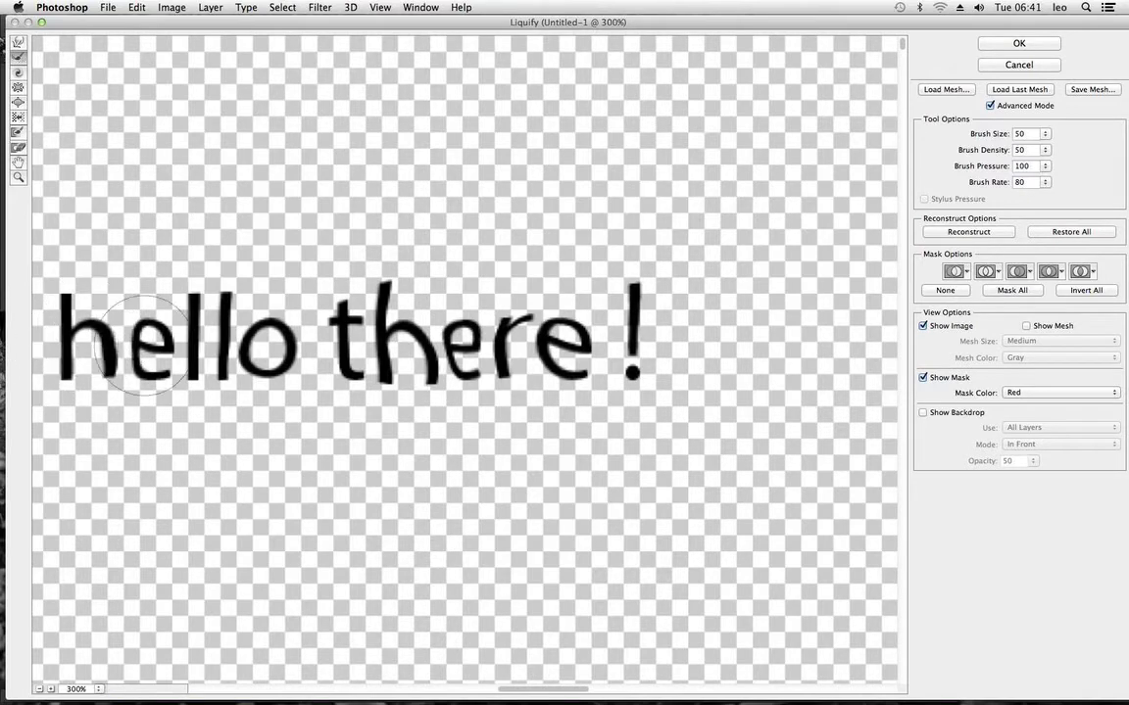
{"action": "mouse_move", "coordinate": [143, 343]}
{"action": "left_mouse_down"}
{"action": "mouse_move", "coordinate": [91, 349]}
{"action": "mouse_move", "coordinate": [188, 352]}
{"action": "mouse_move", "coordinate": [87, 335]}
{"action": "mouse_move", "coordinate": [220, 348]}
{"action": "mouse_move", "coordinate": [110, 331]}
{"action": "mouse_move", "coordinate": [169, 344]}
{"action": "mouse_move", "coordinate": [138, 356]}
{"action": "mouse_move", "coordinate": [86, 347]}
{"action": "mouse_move", "coordinate": [177, 378]}
{"action": "mouse_move", "coordinate": [443, 326]}
{"action": "mouse_move", "coordinate": [433, 325]}
{"action": "mouse_move", "coordinate": [573, 348]}
{"action": "mouse_move", "coordinate": [582, 366]}
{"action": "mouse_move", "coordinate": [426, 348]}
{"action": "mouse_move", "coordinate": [434, 327]}
{"action": "mouse_move", "coordinate": [399, 347]}
{"action": "mouse_move", "coordinate": [385, 322]}
{"action": "mouse_move", "coordinate": [371, 335]}
{"action": "mouse_move", "coordinate": [400, 327]}
{"action": "left_mouse_up"}
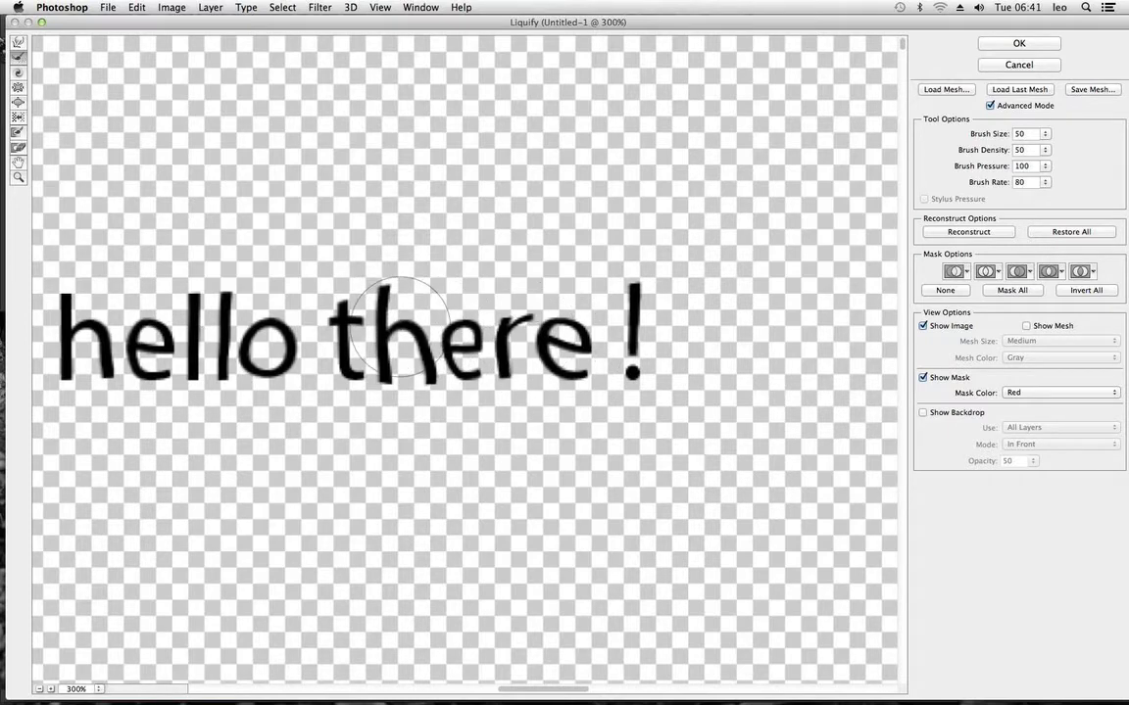
Twirl the tops of the two l's in "hello" and partly restore them with the Reconstruct tool
{"action": "left_click", "coordinate": [17, 73]}
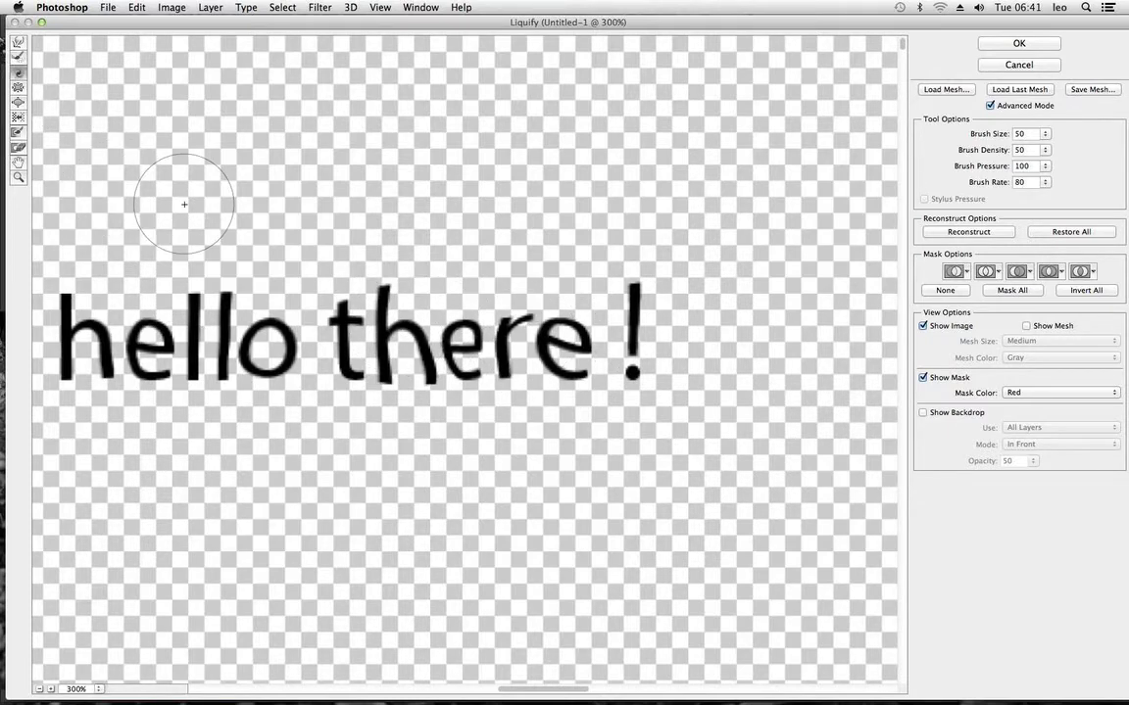
{"action": "mouse_move", "coordinate": [224, 299]}
{"action": "left_mouse_down"}
{"action": "mouse_move", "coordinate": [216, 286]}
{"action": "mouse_move", "coordinate": [268, 287]}
{"action": "left_mouse_up"}
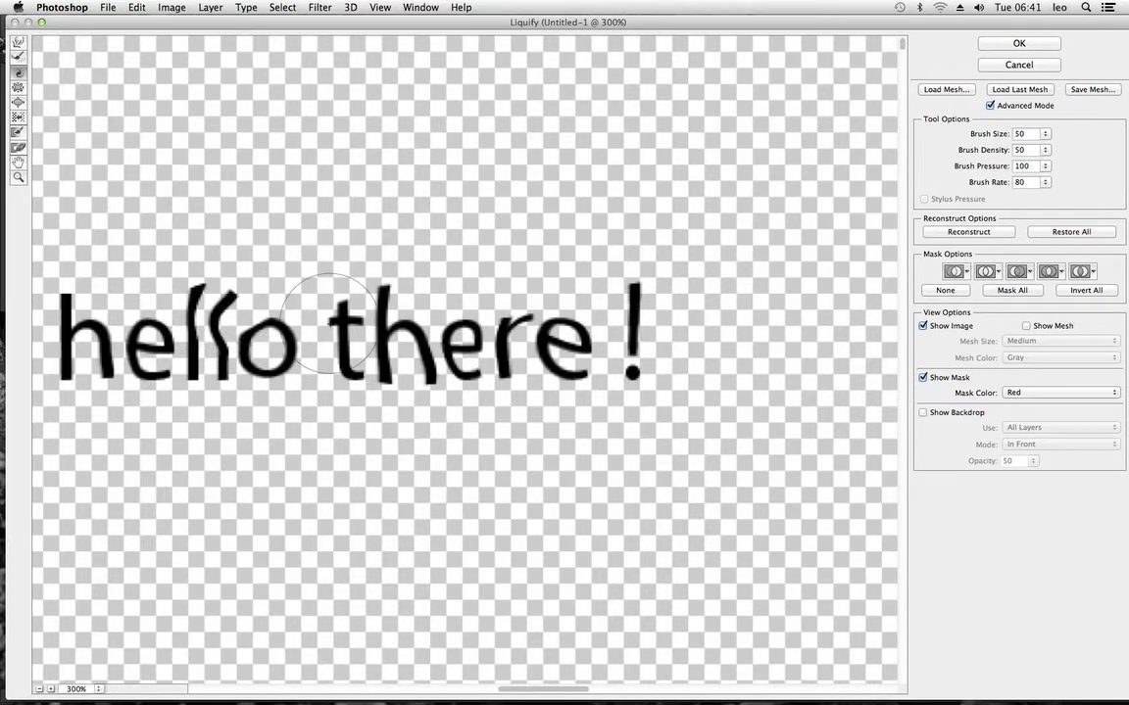
{"action": "left_click", "coordinate": [17, 57]}
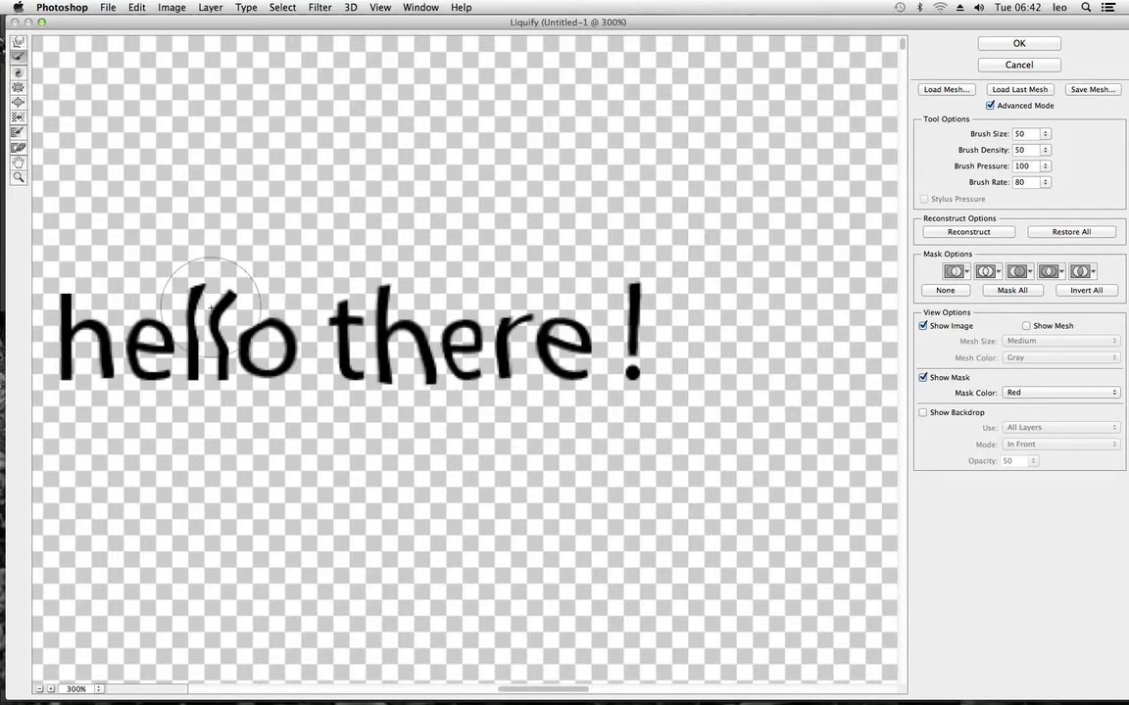
{"action": "mouse_move", "coordinate": [211, 306]}
{"action": "left_mouse_down"}
{"action": "mouse_move", "coordinate": [196, 250]}
{"action": "mouse_move", "coordinate": [185, 334]}
{"action": "mouse_move", "coordinate": [161, 334]}
{"action": "mouse_move", "coordinate": [175, 356]}
{"action": "left_mouse_up"}
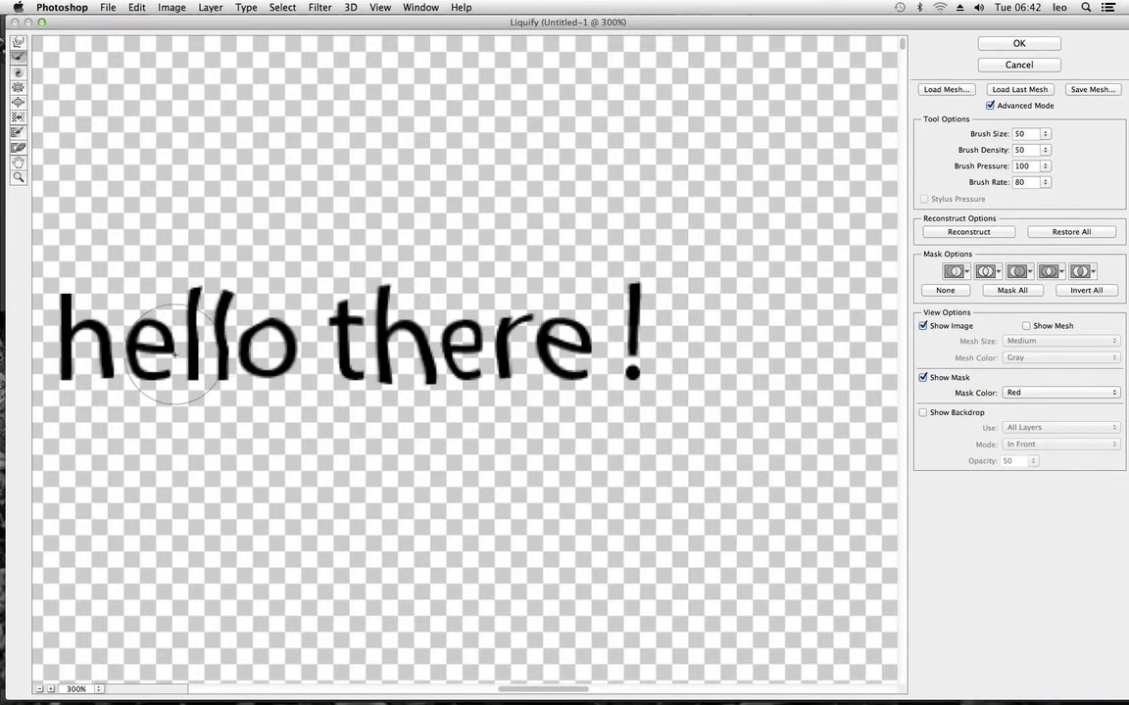
Enlarge the top of the h in "there" with the Bloat tool
{"action": "left_click", "coordinate": [18, 87]}
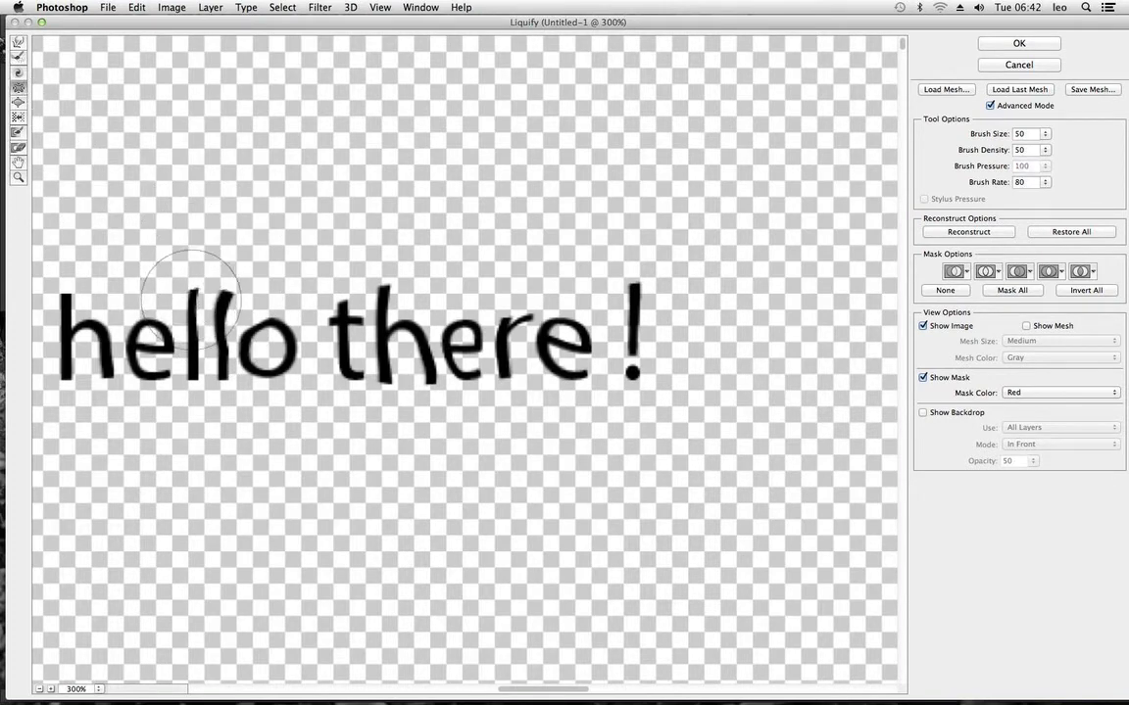
{"action": "left_click", "coordinate": [17, 102]}
{"action": "left_click_drag", "start_coordinate": [387, 301], "coordinate": [380, 302]}
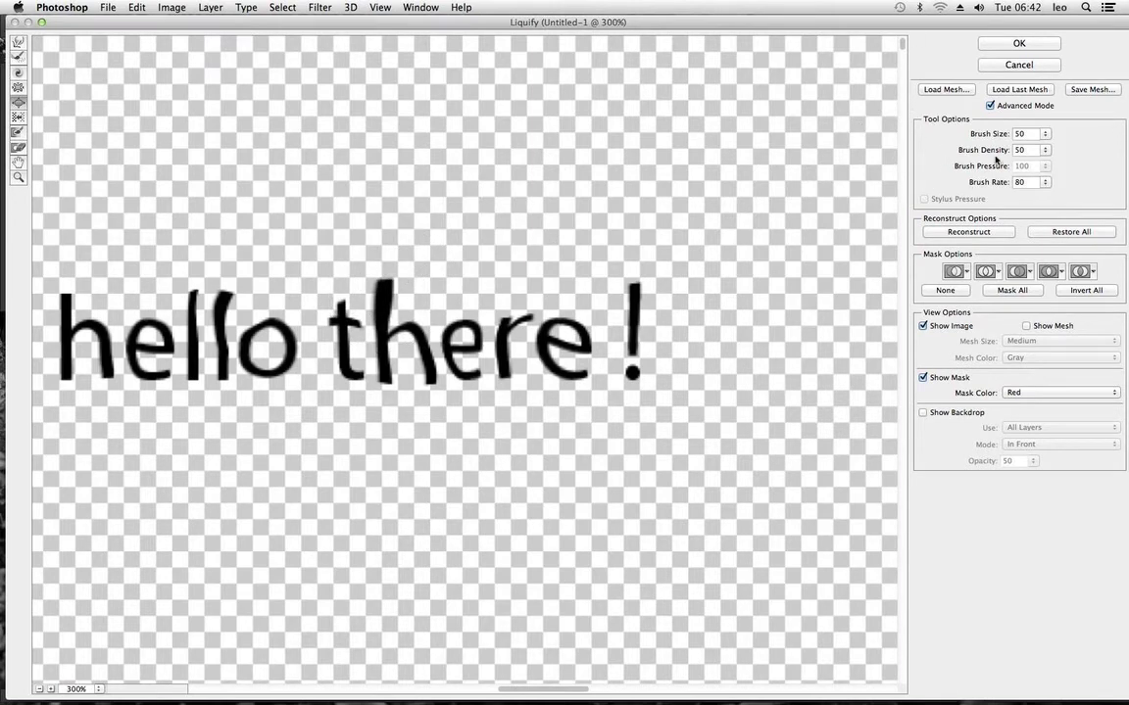
Revert all the Liquify distortions with a reconstruction amount of 100
{"action": "left_click", "coordinate": [1045, 135]}
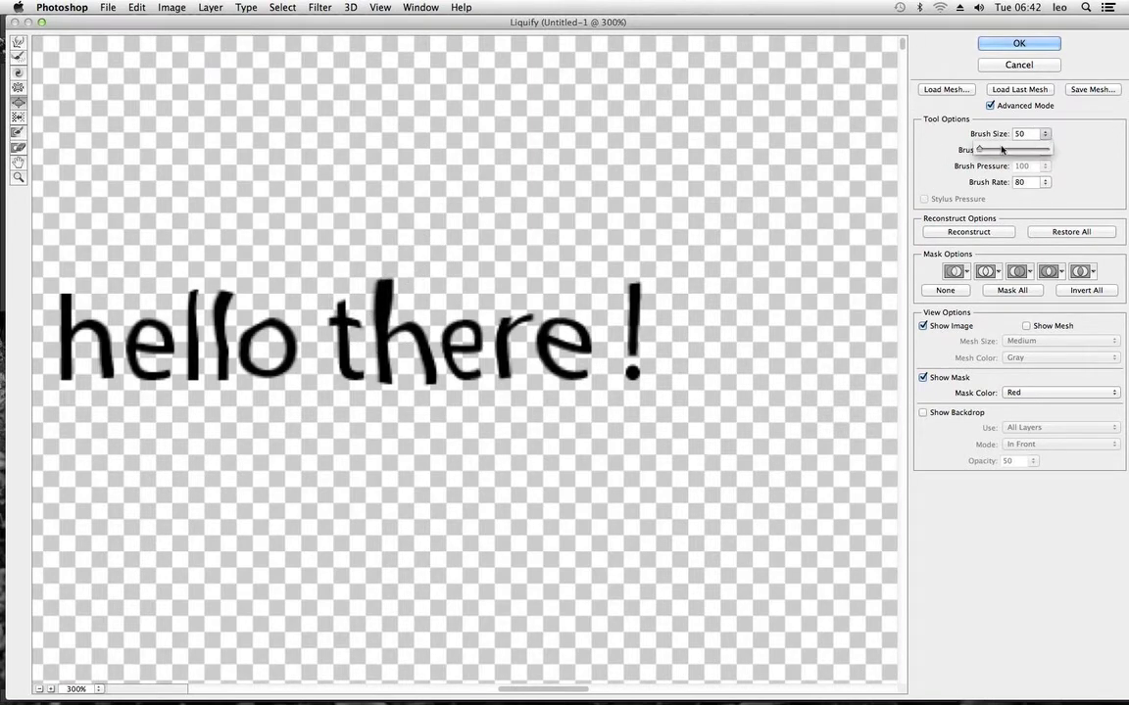
{"action": "left_click", "coordinate": [1087, 157]}
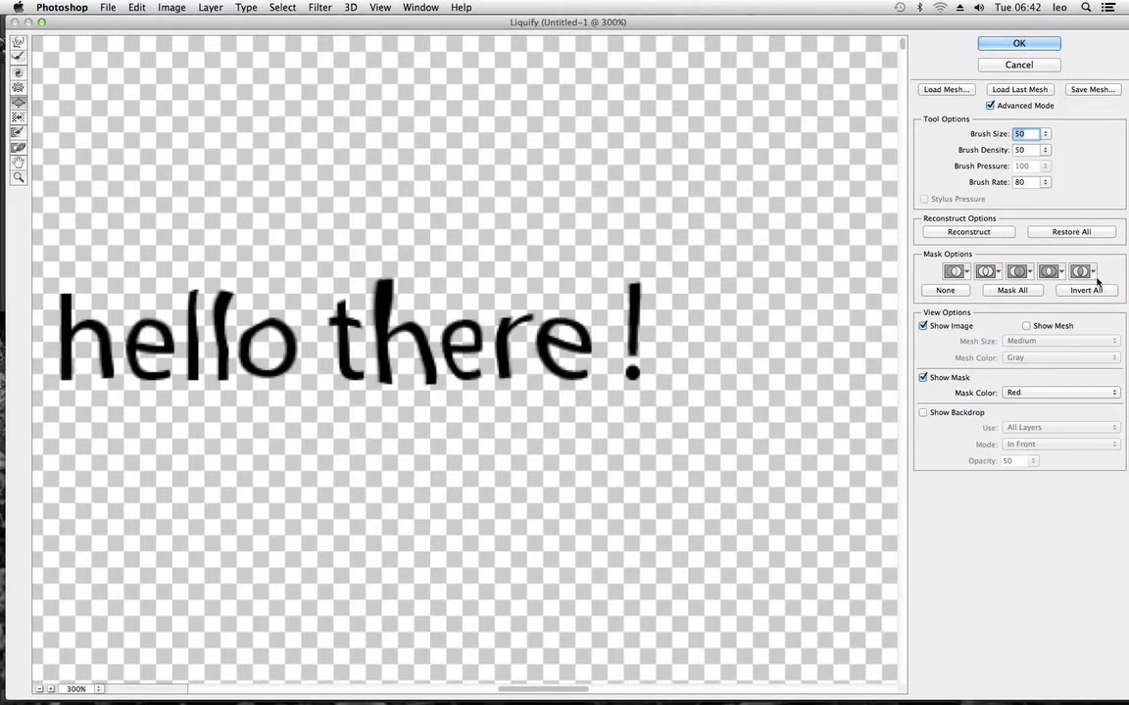
{"action": "left_click", "coordinate": [967, 233]}
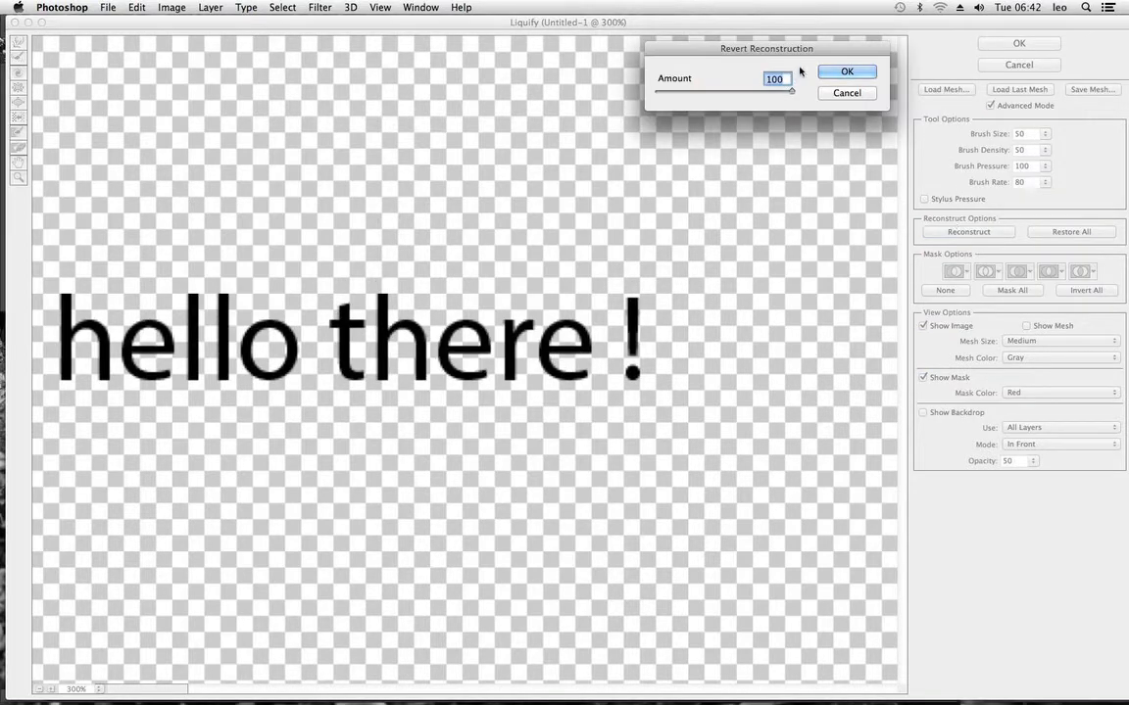
{"action": "left_click", "coordinate": [846, 74]}
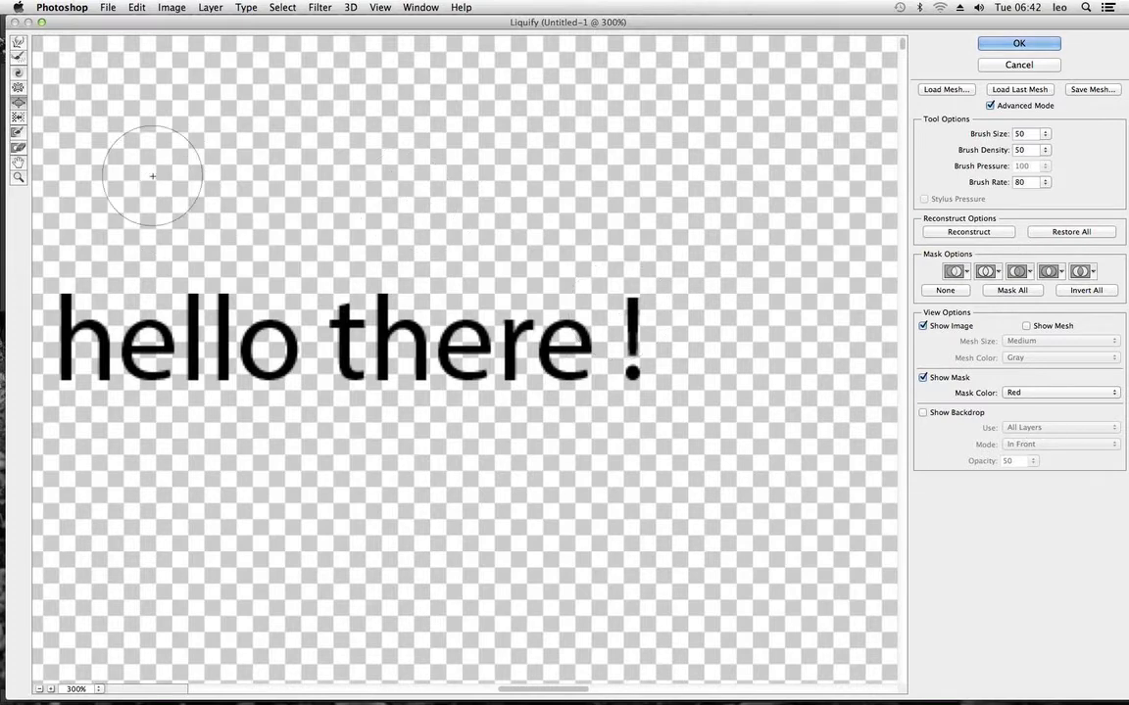
Paint over the whole "hello there !" text with the Freeze Mask tool to protect it from distortion
{"action": "left_click", "coordinate": [16, 136]}
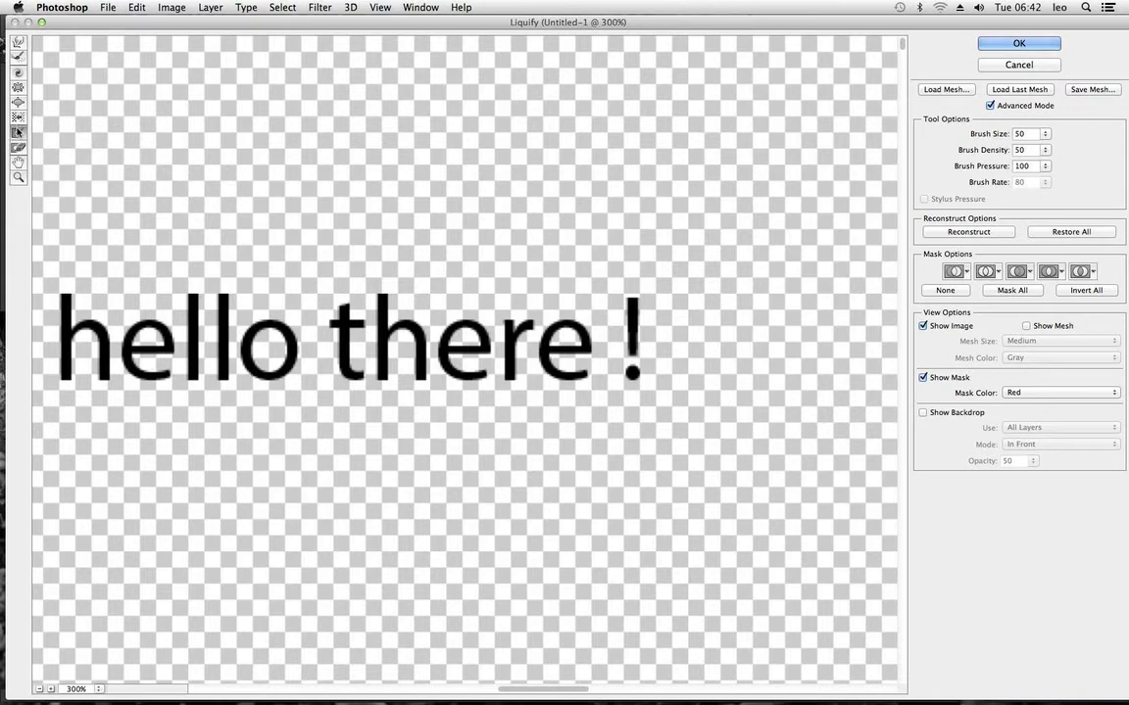
{"action": "left_click", "coordinate": [16, 134]}
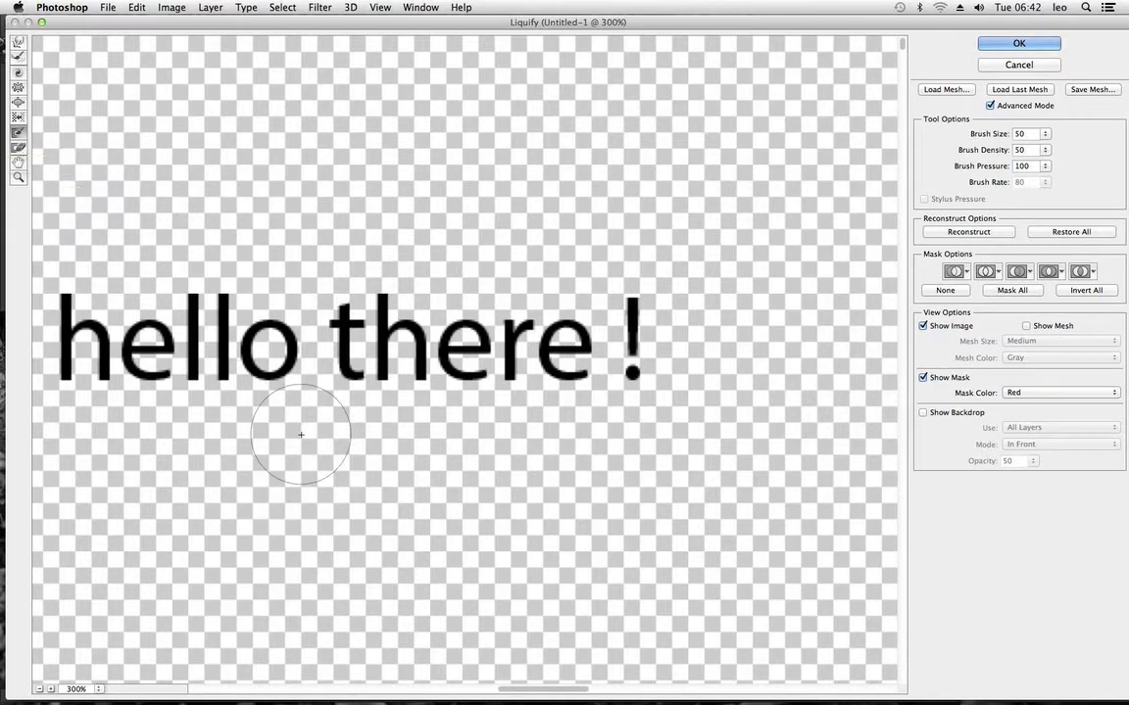
{"action": "mouse_move", "coordinate": [100, 326]}
{"action": "left_mouse_down"}
{"action": "mouse_move", "coordinate": [84, 339]}
{"action": "mouse_move", "coordinate": [473, 342]}
{"action": "mouse_move", "coordinate": [524, 338]}
{"action": "mouse_move", "coordinate": [543, 323]}
{"action": "mouse_move", "coordinate": [643, 408]}
{"action": "left_mouse_up"}
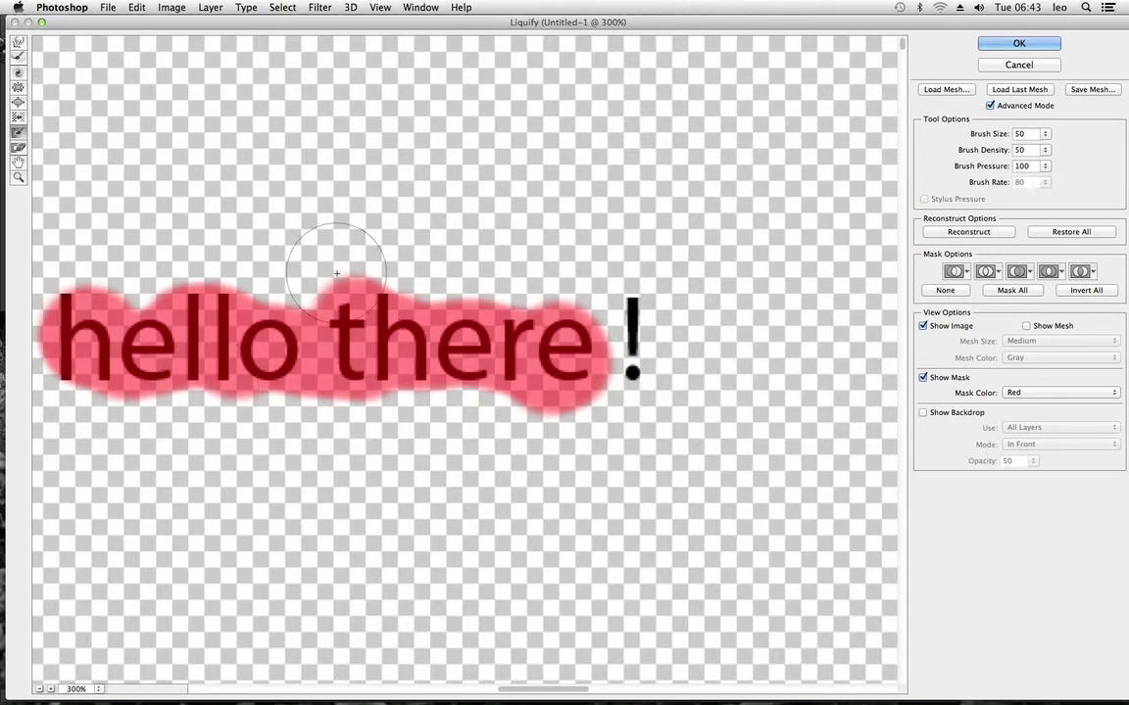
{"action": "left_click_drag", "start_coordinate": [105, 379], "coordinate": [100, 396]}
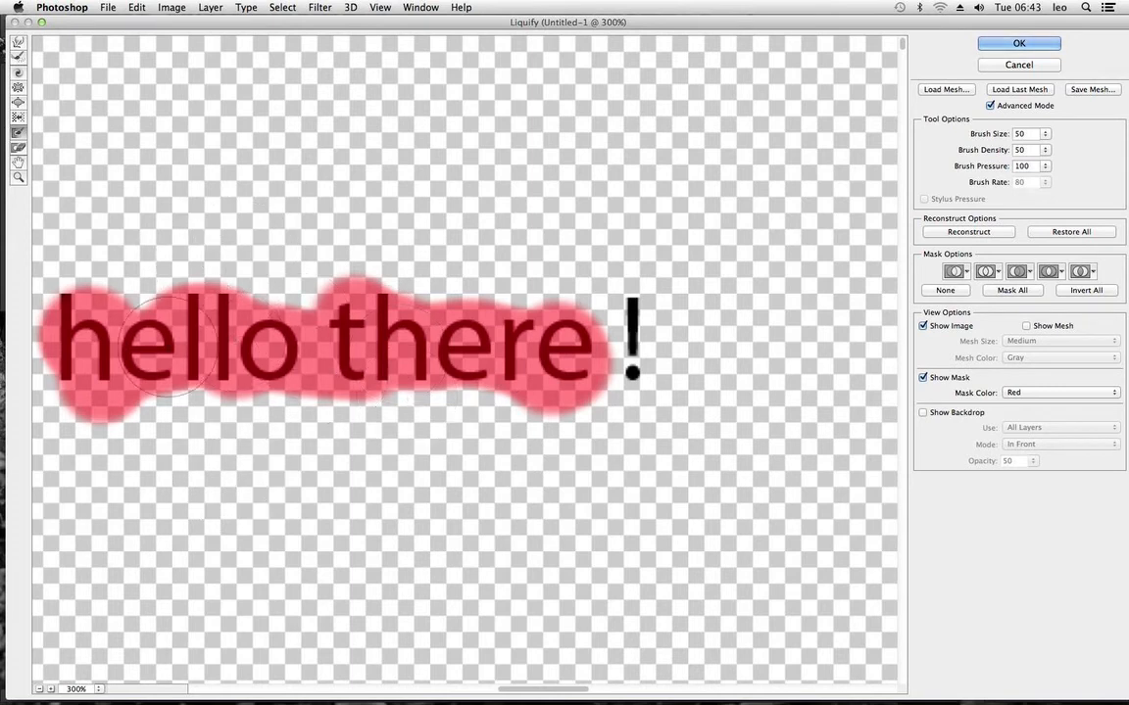
{"action": "mouse_move", "coordinate": [169, 346]}
{"action": "left_mouse_down"}
{"action": "mouse_move", "coordinate": [71, 312]}
{"action": "mouse_move", "coordinate": [632, 305]}
{"action": "mouse_move", "coordinate": [559, 322]}
{"action": "mouse_move", "coordinate": [559, 359]}
{"action": "mouse_move", "coordinate": [795, 286]}
{"action": "mouse_move", "coordinate": [529, 373]}
{"action": "mouse_move", "coordinate": [654, 393]}
{"action": "mouse_move", "coordinate": [564, 409]}
{"action": "mouse_move", "coordinate": [397, 347]}
{"action": "mouse_move", "coordinate": [262, 326]}
{"action": "mouse_move", "coordinate": [270, 404]}
{"action": "mouse_move", "coordinate": [327, 425]}
{"action": "mouse_move", "coordinate": [506, 422]}
{"action": "mouse_move", "coordinate": [104, 385]}
{"action": "mouse_move", "coordinate": [77, 362]}
{"action": "mouse_move", "coordinate": [168, 404]}
{"action": "mouse_move", "coordinate": [134, 390]}
{"action": "mouse_move", "coordinate": [211, 424]}
{"action": "left_mouse_up"}
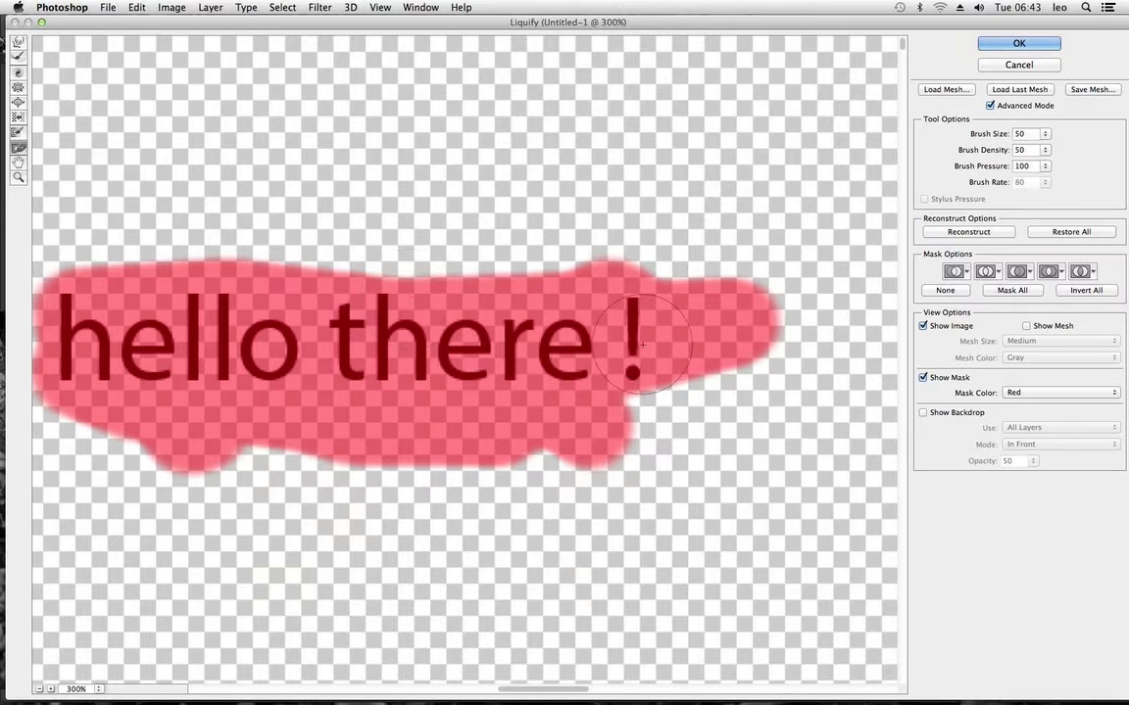
Thaw the mask over the exclamation mark, the last e and the tops of the t and h in "there", refreezing the t's crossbar
{"action": "mouse_move", "coordinate": [612, 355]}
{"action": "left_mouse_down"}
{"action": "mouse_move", "coordinate": [630, 365]}
{"action": "mouse_move", "coordinate": [647, 331]}
{"action": "mouse_move", "coordinate": [600, 378]}
{"action": "mouse_move", "coordinate": [588, 360]}
{"action": "mouse_move", "coordinate": [609, 294]}
{"action": "mouse_move", "coordinate": [752, 314]}
{"action": "mouse_move", "coordinate": [710, 297]}
{"action": "left_mouse_up"}
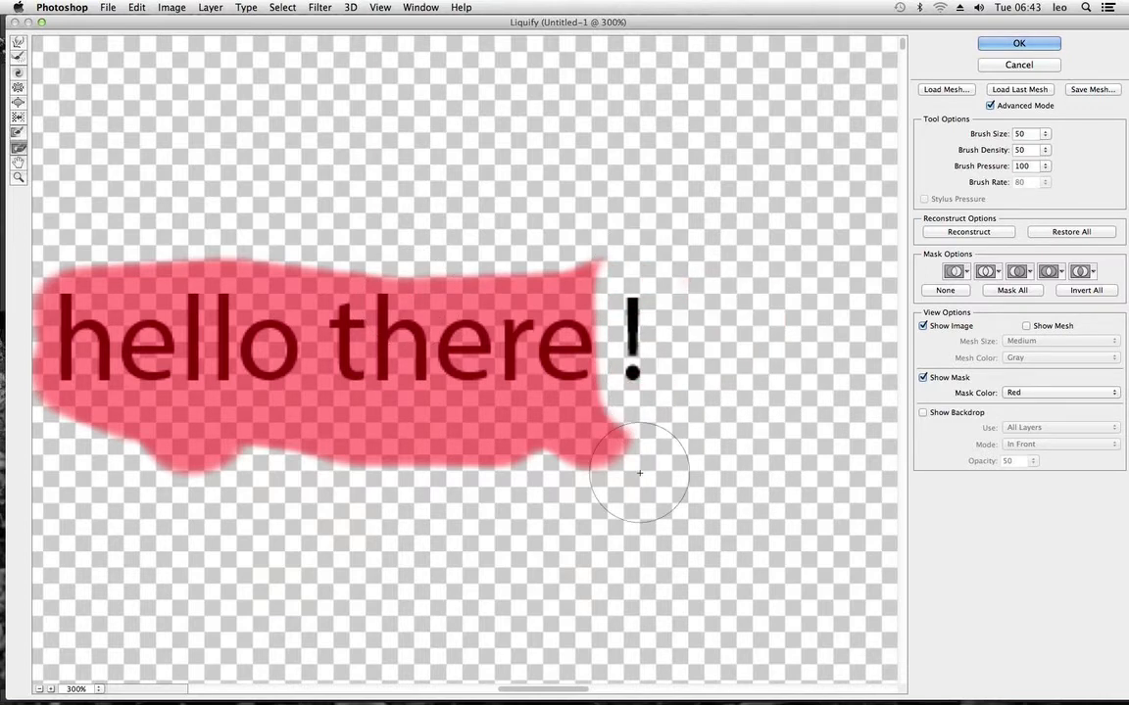
{"action": "mouse_move", "coordinate": [578, 363]}
{"action": "left_mouse_down"}
{"action": "mouse_move", "coordinate": [548, 294]}
{"action": "mouse_move", "coordinate": [559, 343]}
{"action": "mouse_move", "coordinate": [519, 285]}
{"action": "mouse_move", "coordinate": [509, 294]}
{"action": "left_mouse_up"}
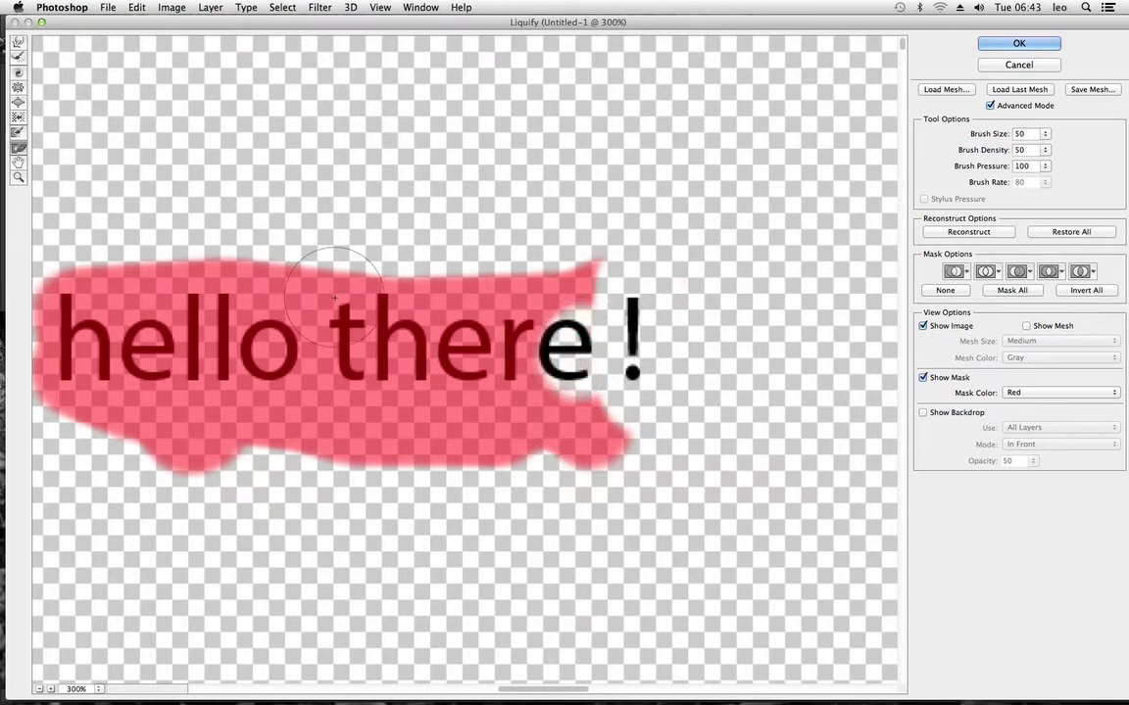
{"action": "mouse_move", "coordinate": [353, 244]}
{"action": "left_mouse_down"}
{"action": "mouse_move", "coordinate": [340, 272]}
{"action": "mouse_move", "coordinate": [352, 259]}
{"action": "mouse_move", "coordinate": [348, 294]}
{"action": "left_mouse_up"}
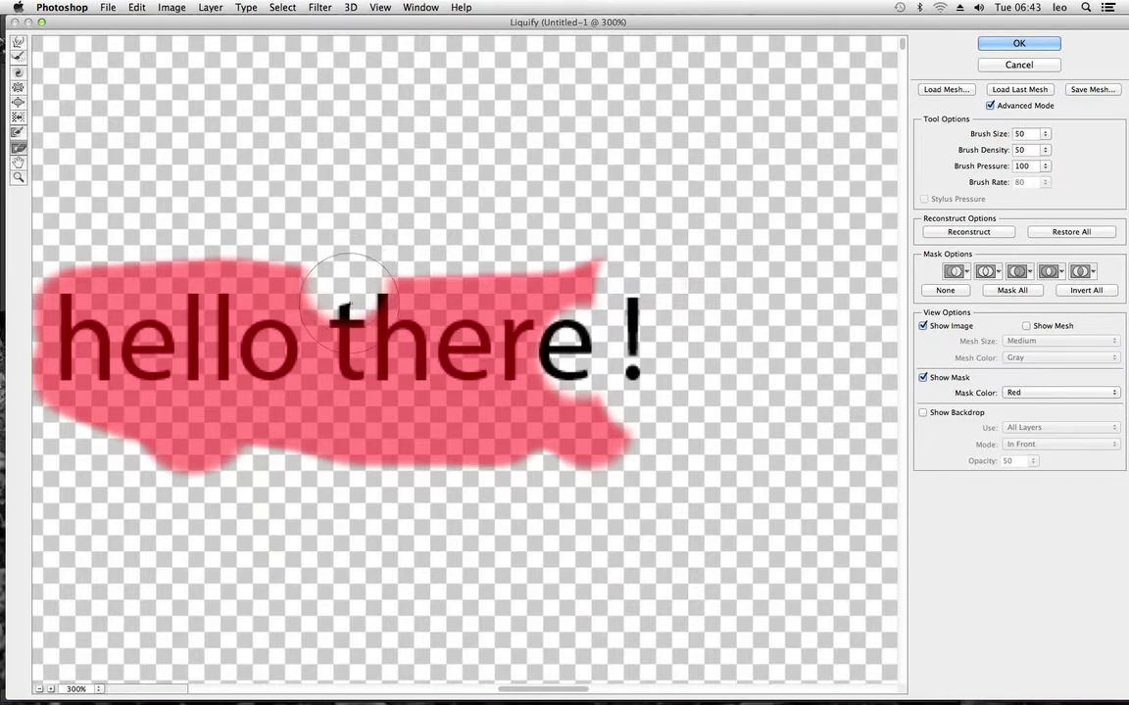
{"action": "left_click", "coordinate": [14, 132]}
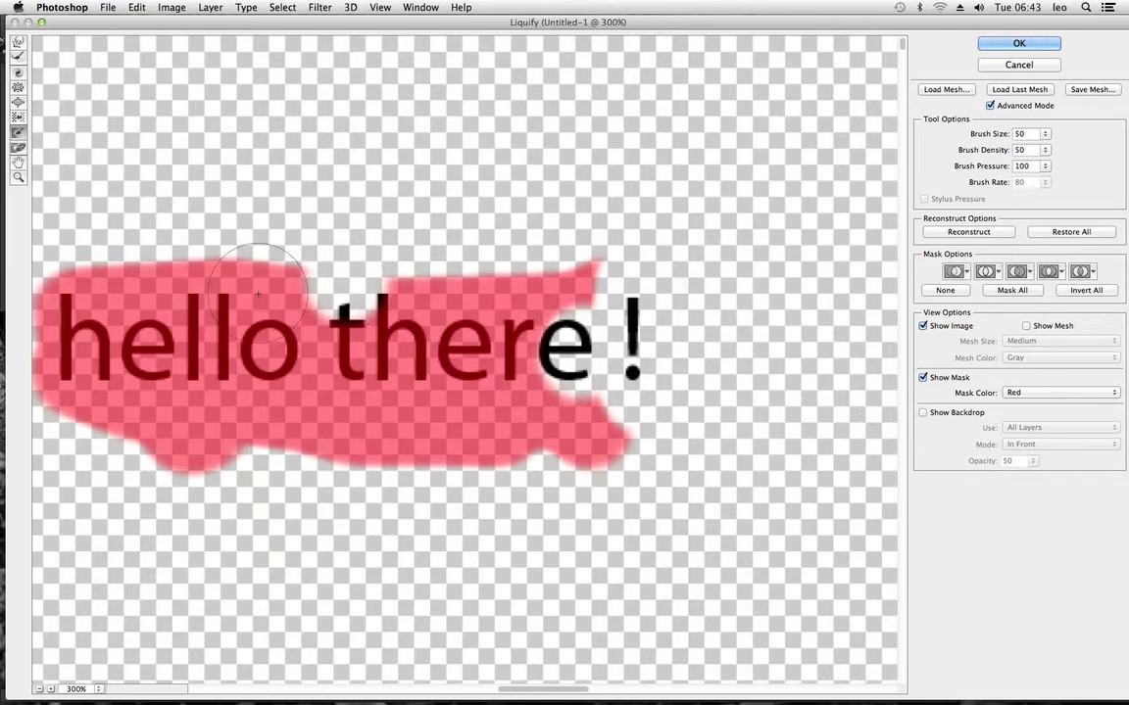
{"action": "left_click_drag", "start_coordinate": [341, 343], "coordinate": [314, 324]}
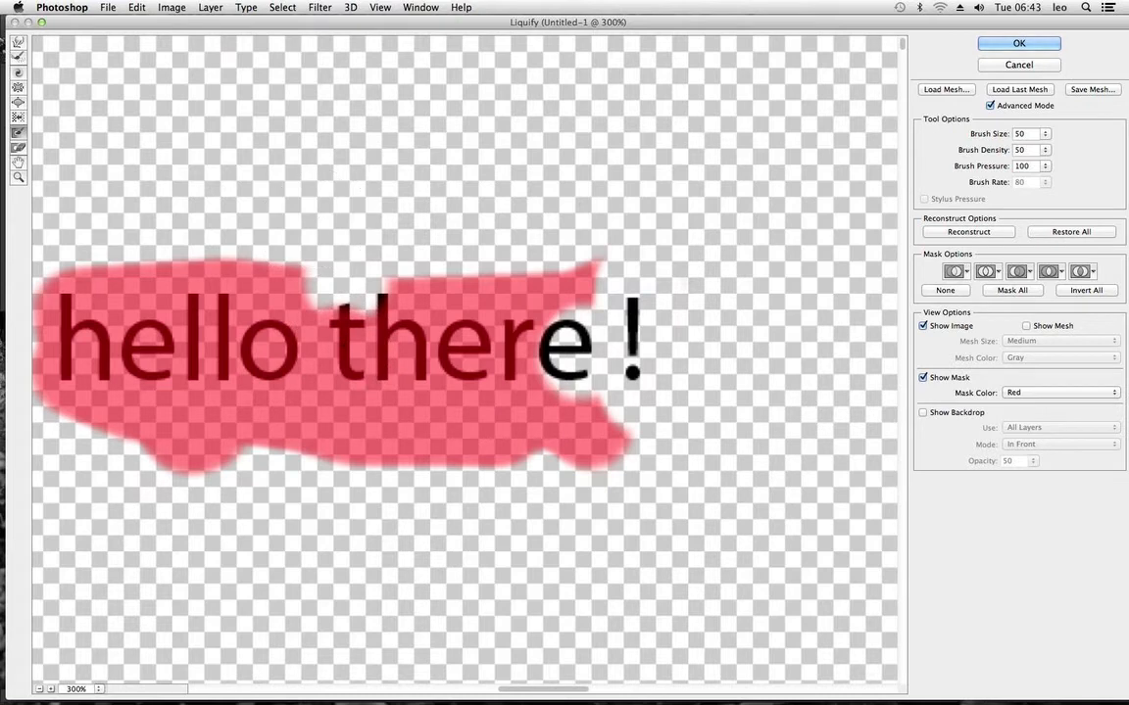
Warp the exclamation mark's upper end into a rightward curve and pull the bottom of the unmasked e downwards
{"action": "left_click", "coordinate": [18, 43]}
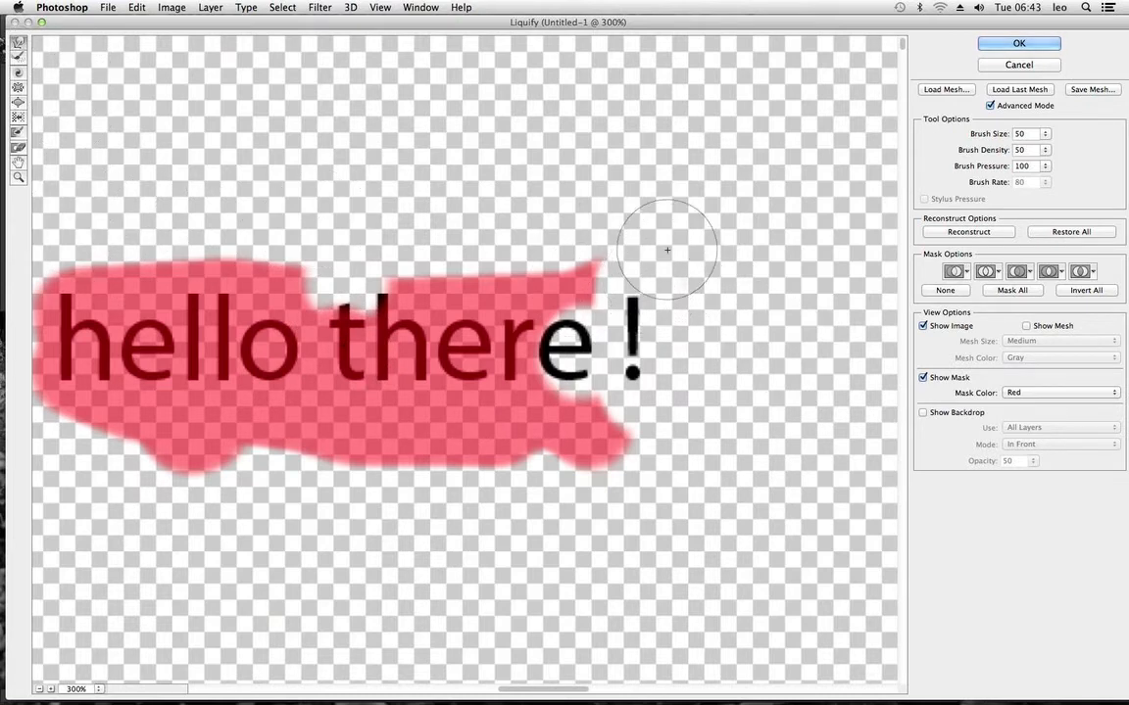
{"action": "mouse_move", "coordinate": [629, 311]}
{"action": "left_mouse_down"}
{"action": "mouse_move", "coordinate": [674, 247]}
{"action": "mouse_move", "coordinate": [728, 260]}
{"action": "mouse_move", "coordinate": [678, 303]}
{"action": "mouse_move", "coordinate": [647, 283]}
{"action": "left_mouse_up"}
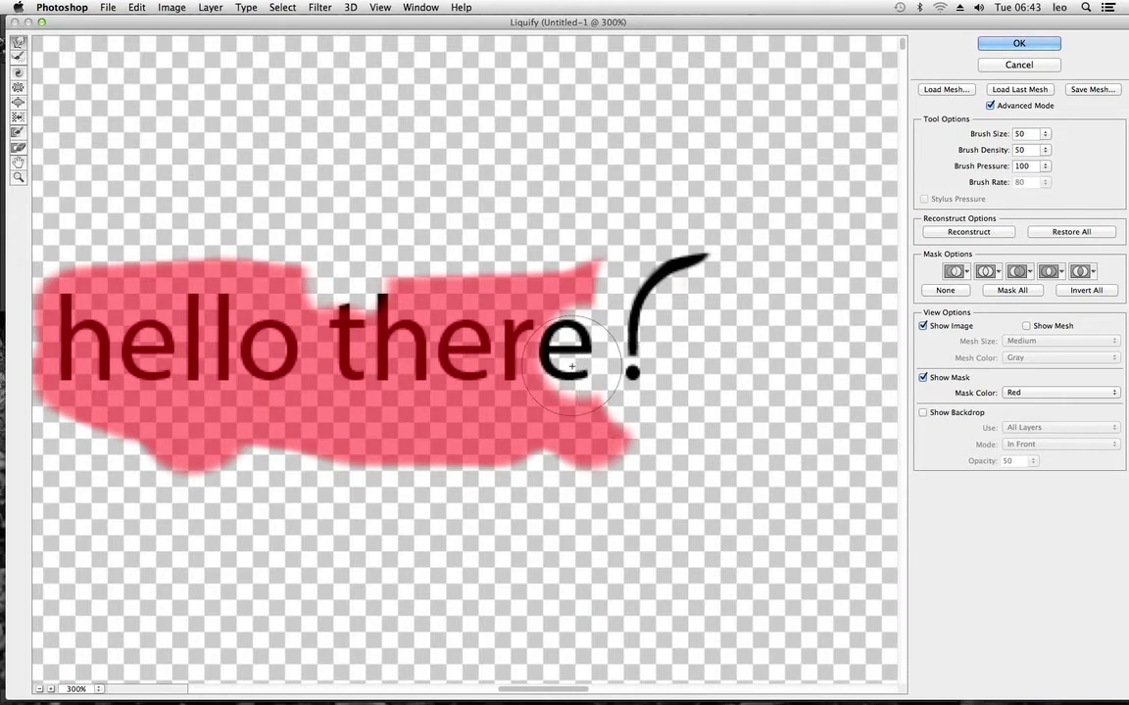
{"action": "mouse_move", "coordinate": [585, 388]}
{"action": "left_mouse_down"}
{"action": "mouse_move", "coordinate": [544, 387]}
{"action": "mouse_move", "coordinate": [586, 396]}
{"action": "left_mouse_up"}
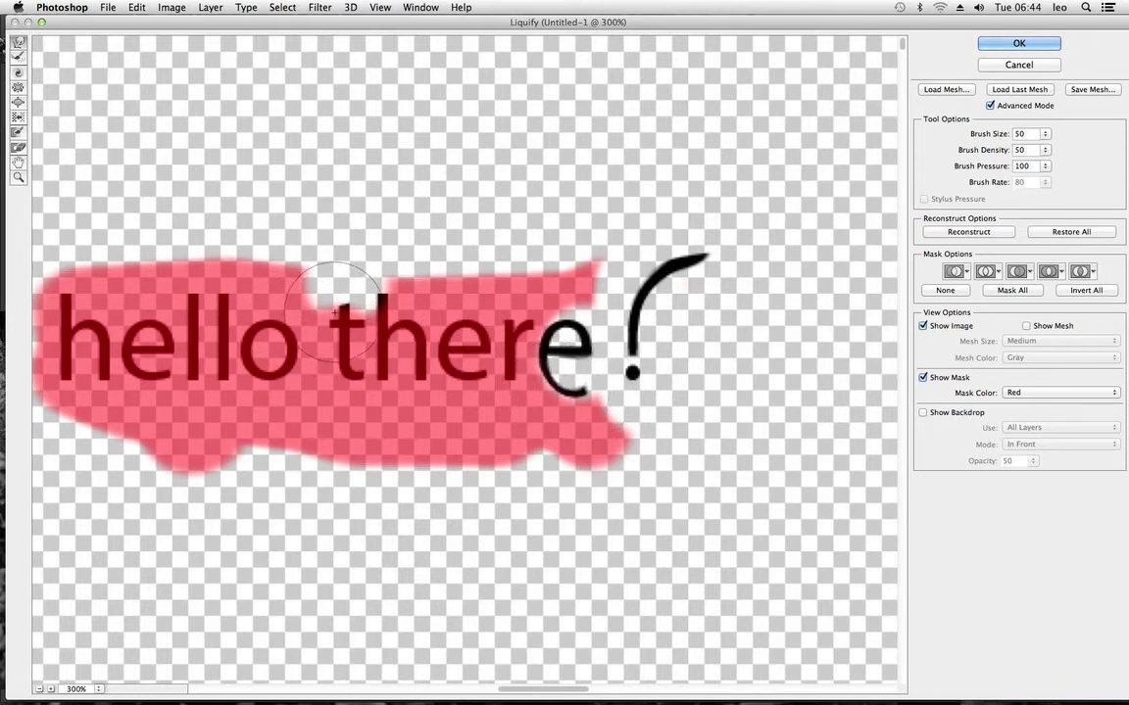
Stretch the unmasked top of the t in "there" upwards into a long, thin curve with the Warp tool and apply the Liquify filter
{"action": "mouse_move", "coordinate": [341, 308]}
{"action": "left_mouse_down"}
{"action": "mouse_move", "coordinate": [354, 202]}
{"action": "mouse_move", "coordinate": [402, 187]}
{"action": "left_mouse_up"}
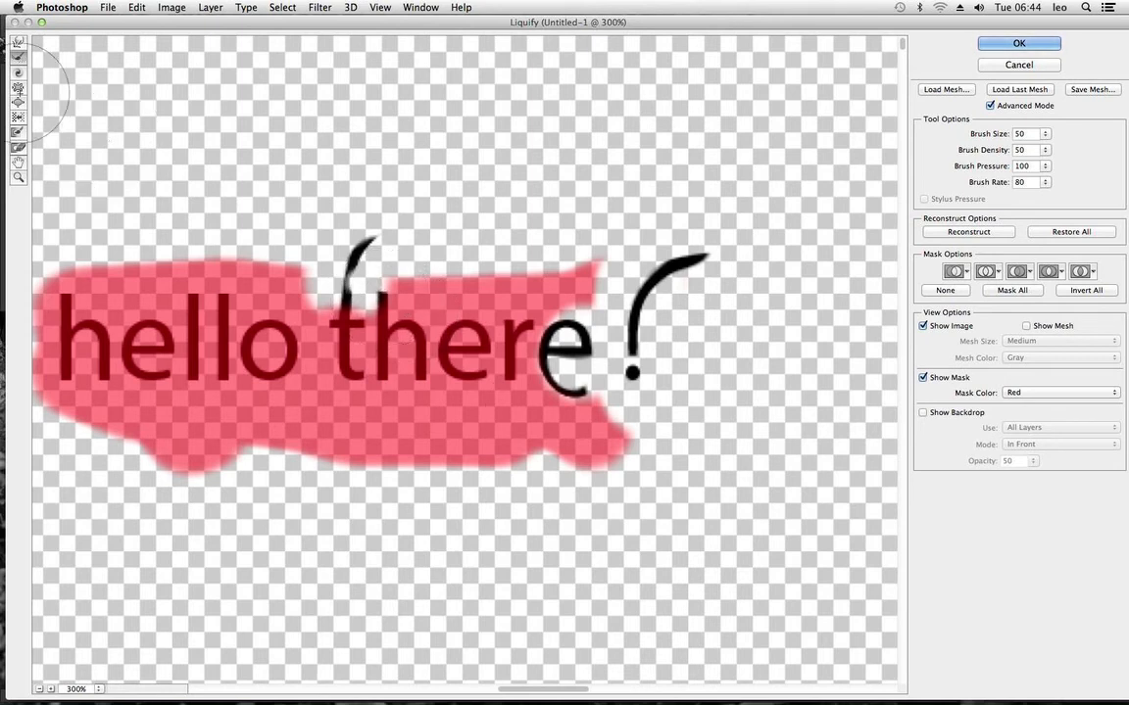
{"action": "mouse_move", "coordinate": [297, 181]}
{"action": "left_mouse_down"}
{"action": "mouse_move", "coordinate": [366, 222]}
{"action": "mouse_move", "coordinate": [361, 251]}
{"action": "mouse_move", "coordinate": [315, 261]}
{"action": "left_mouse_up"}
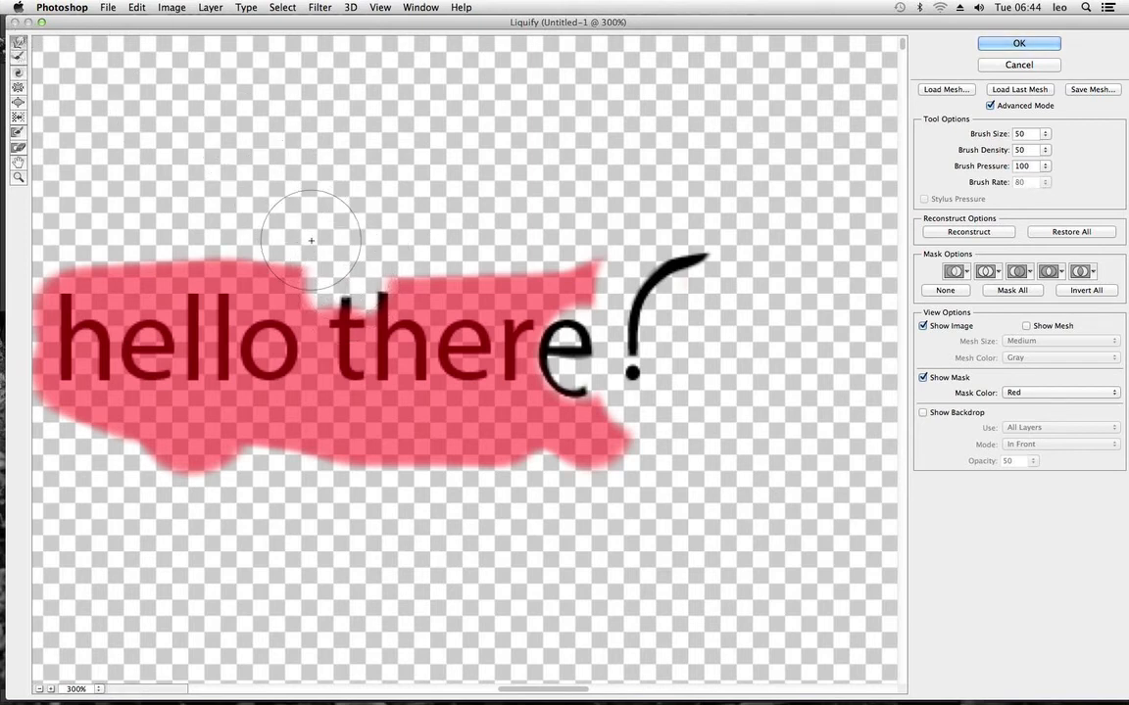
{"action": "left_click_drag", "start_coordinate": [325, 288], "coordinate": [299, 187]}
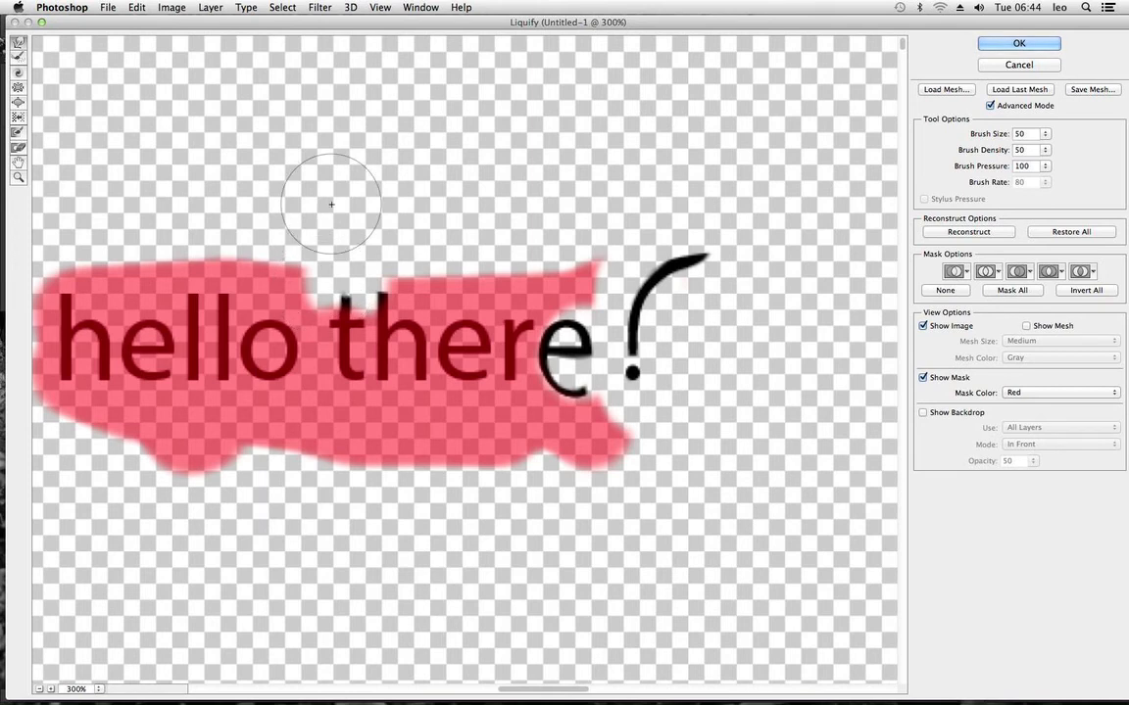
{"action": "mouse_move", "coordinate": [304, 265]}
{"action": "left_mouse_down"}
{"action": "mouse_move", "coordinate": [297, 166]}
{"action": "mouse_move", "coordinate": [317, 240]}
{"action": "mouse_move", "coordinate": [317, 122]}
{"action": "left_mouse_up"}
{"action": "mouse_move", "coordinate": [327, 260]}
{"action": "left_mouse_down"}
{"action": "mouse_move", "coordinate": [346, 185]}
{"action": "mouse_move", "coordinate": [353, 332]}
{"action": "mouse_move", "coordinate": [340, 263]}
{"action": "mouse_move", "coordinate": [344, 185]}
{"action": "mouse_move", "coordinate": [353, 196]}
{"action": "mouse_move", "coordinate": [334, 220]}
{"action": "mouse_move", "coordinate": [377, 233]}
{"action": "left_mouse_up"}
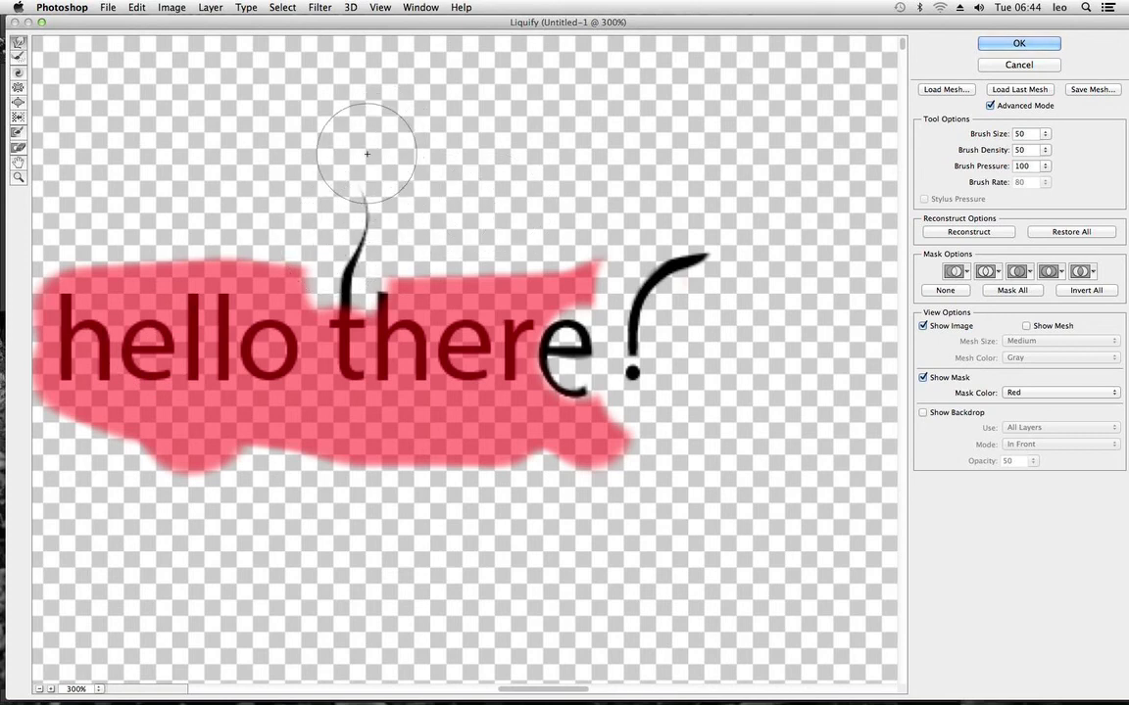
{"action": "left_click", "coordinate": [1005, 45]}
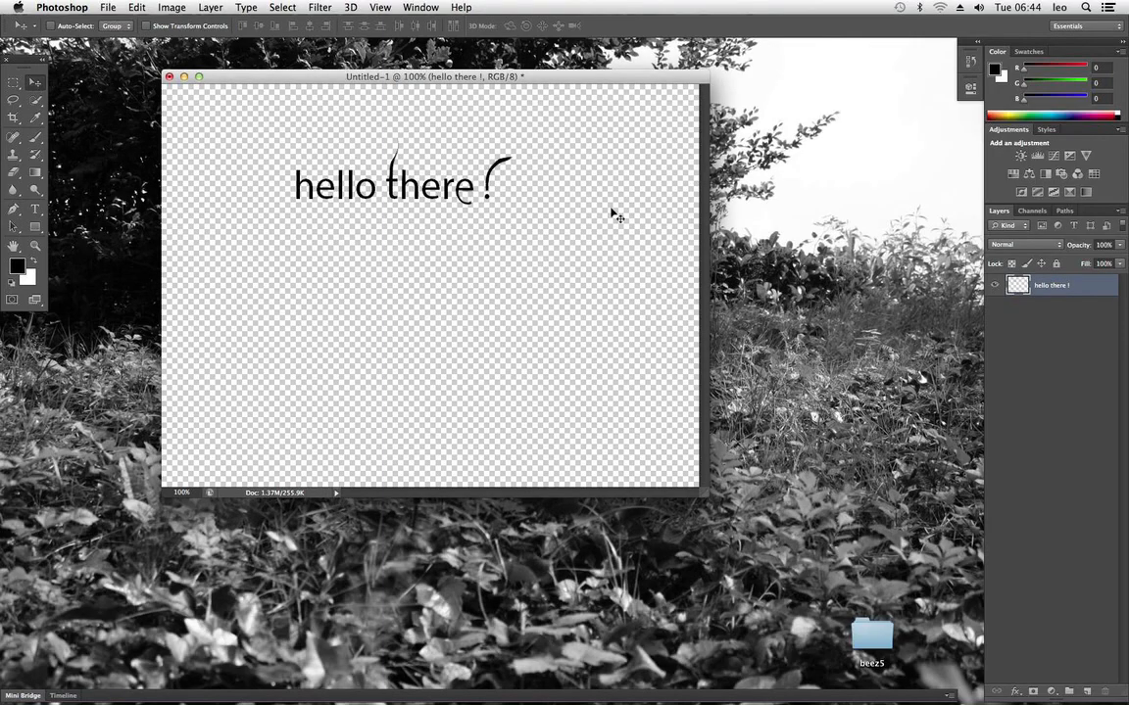